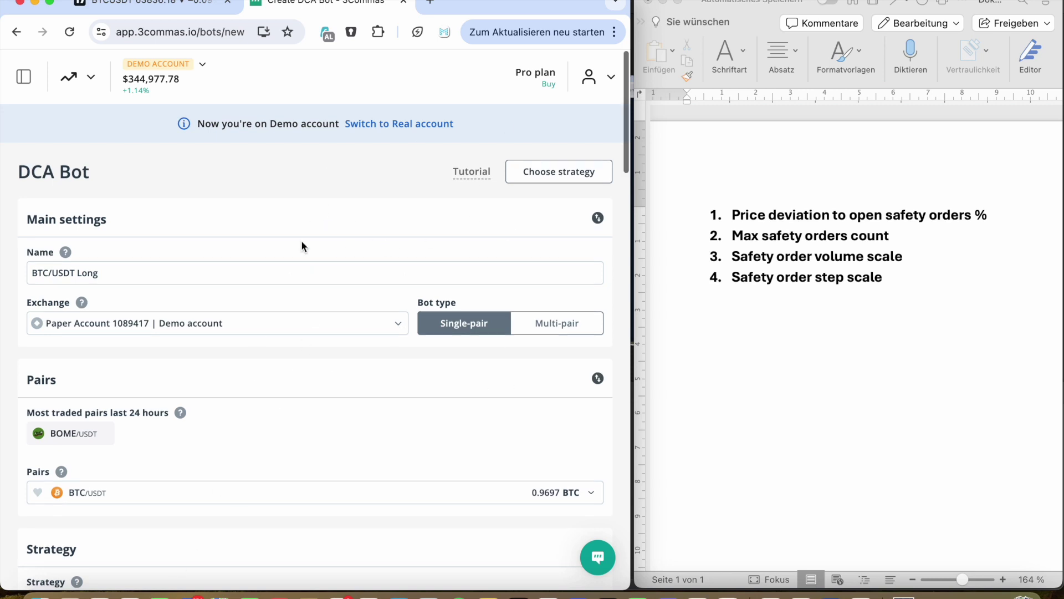
Step: Scroll the 3Commas DCA bot form to Safety orders, where volume scale and step scale are 1
scroll(302, 241, down, 1)
scroll(301, 244, down, 5)
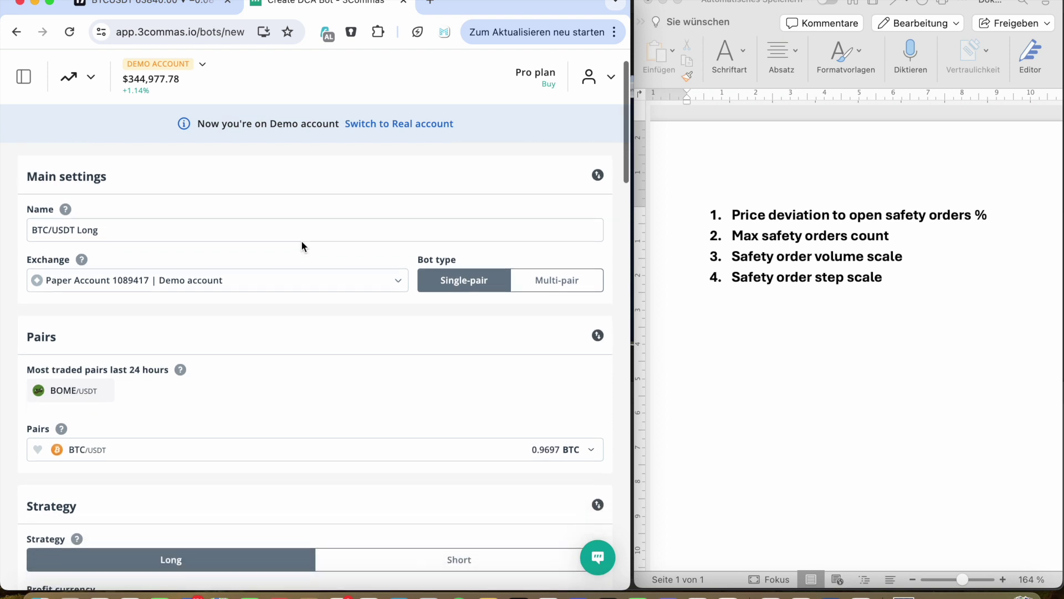
scroll(301, 240, down, 4)
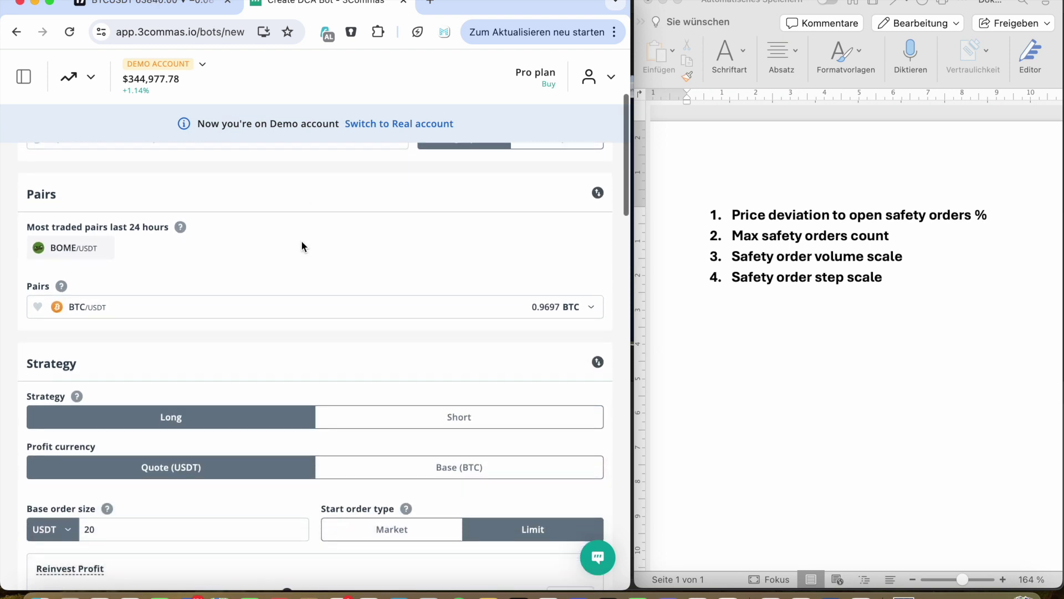
scroll(301, 241, down, 4)
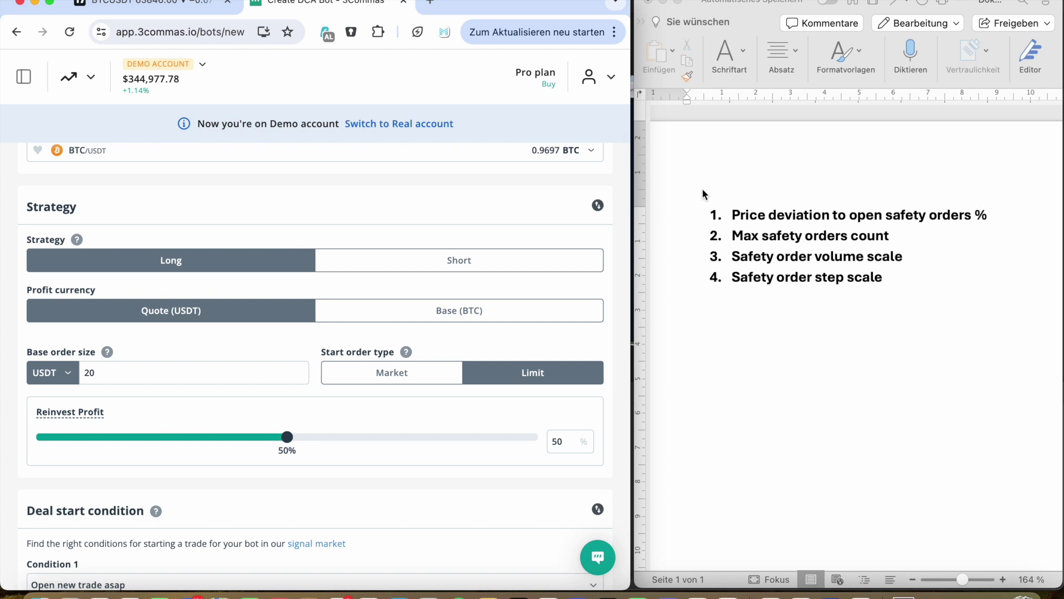
scroll(185, 219, down, 1)
scroll(184, 219, down, 15)
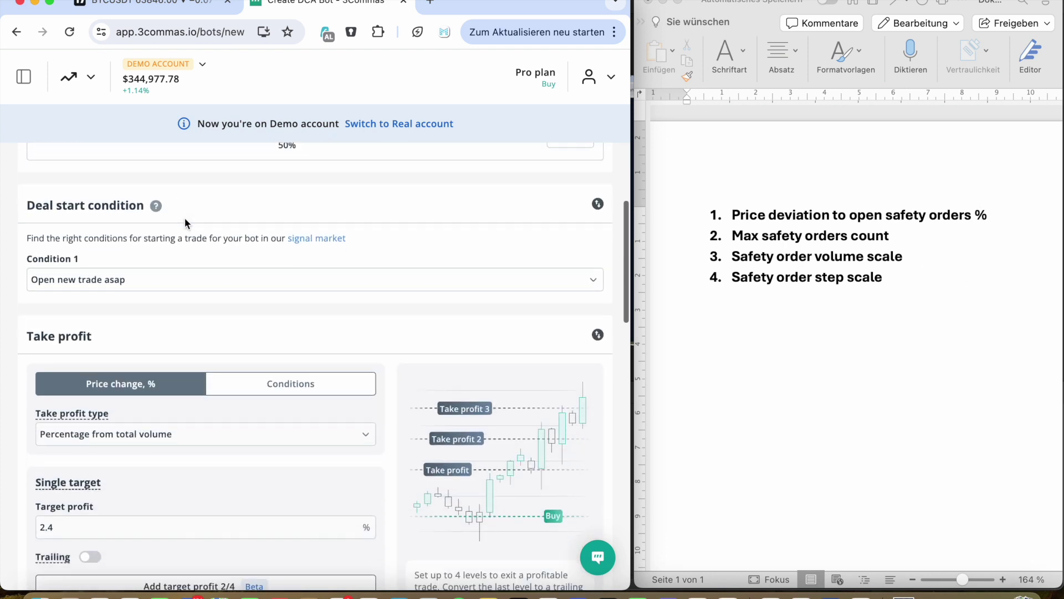
scroll(185, 222, up, 3)
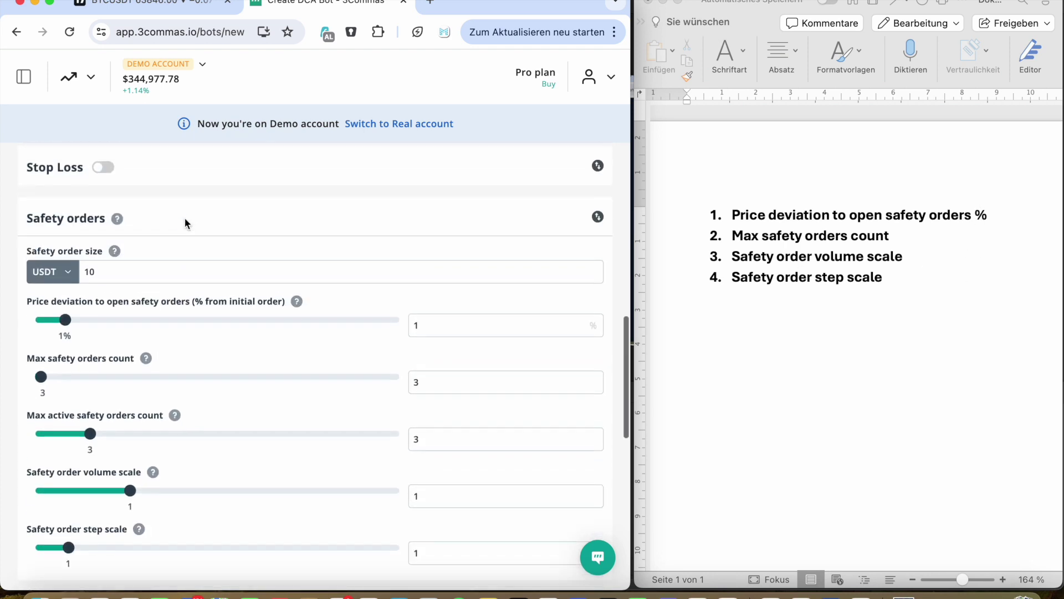
scroll(186, 222, down, 3)
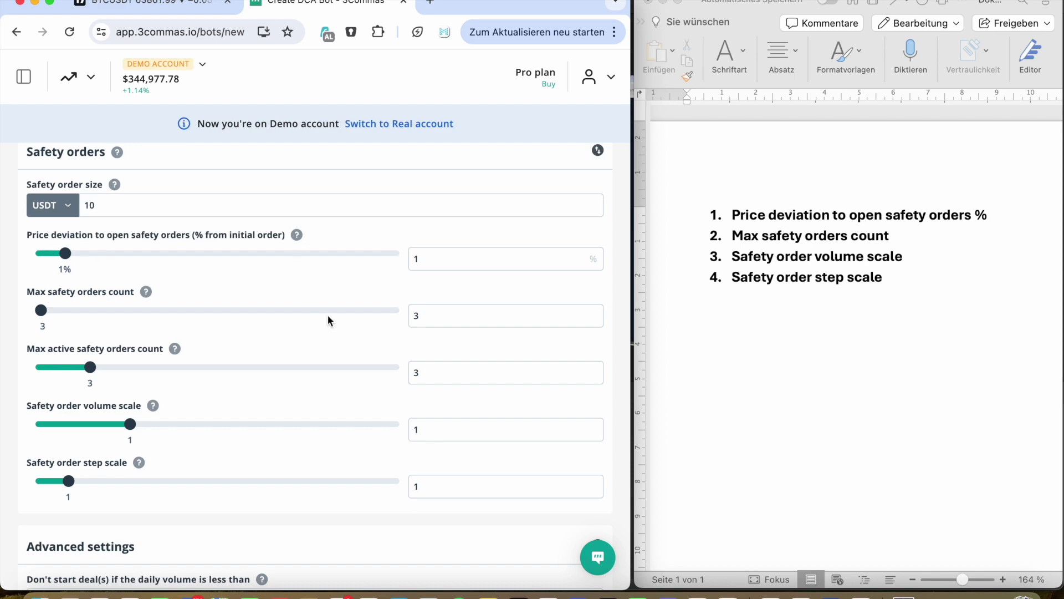
click(186, 9)
Step: Open the BTC chart's Munich-Ai DCA Backtester inputs: deviation 1.3, volume scale 1.1, step scale 1.2
scroll(244, 327, left, 10)
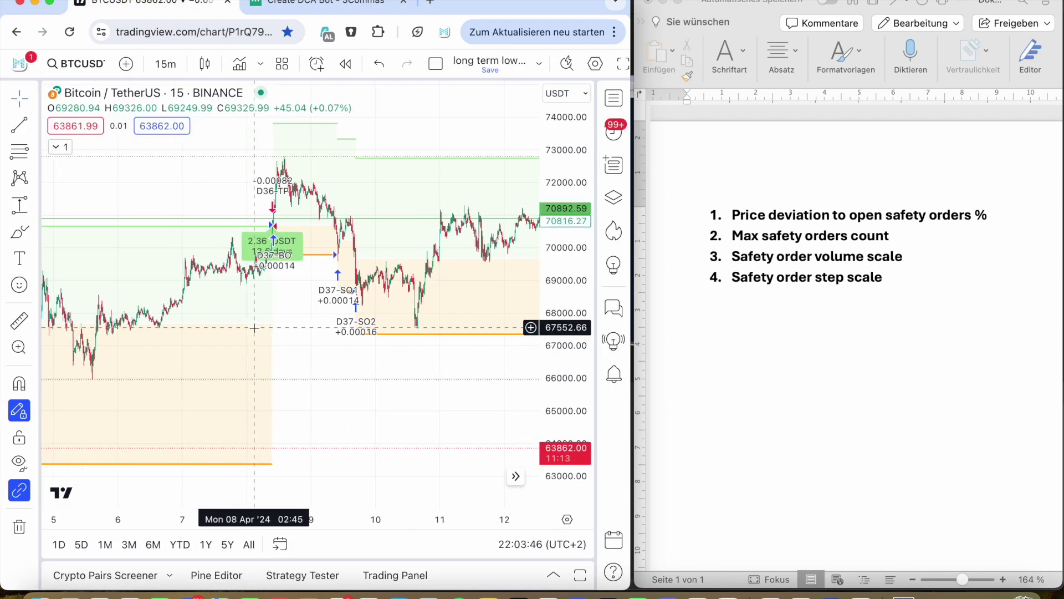
scroll(255, 328, right, 10)
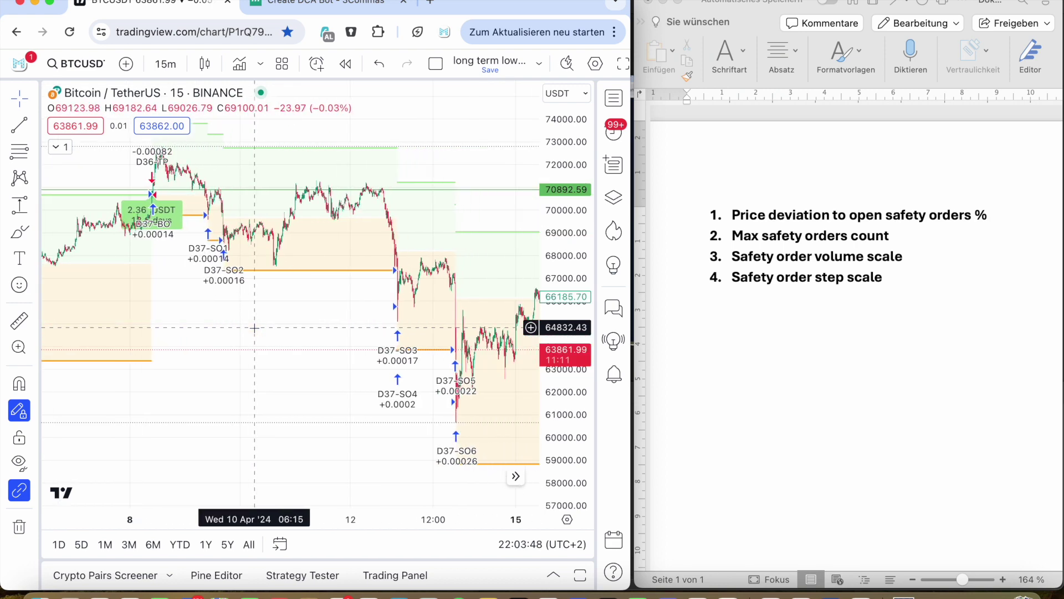
scroll(255, 327, down, 1)
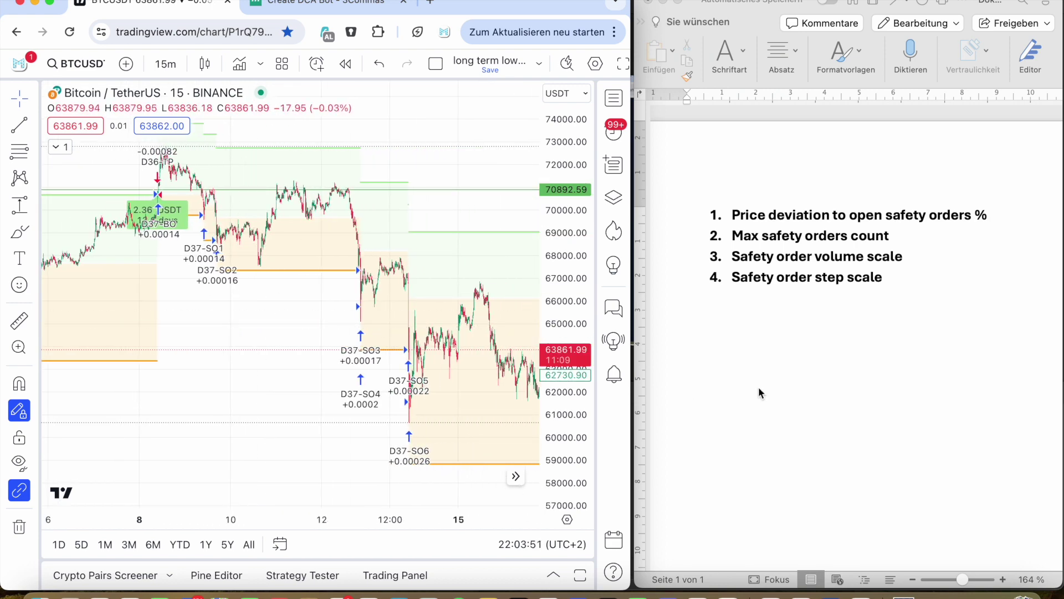
double_click(77, 147)
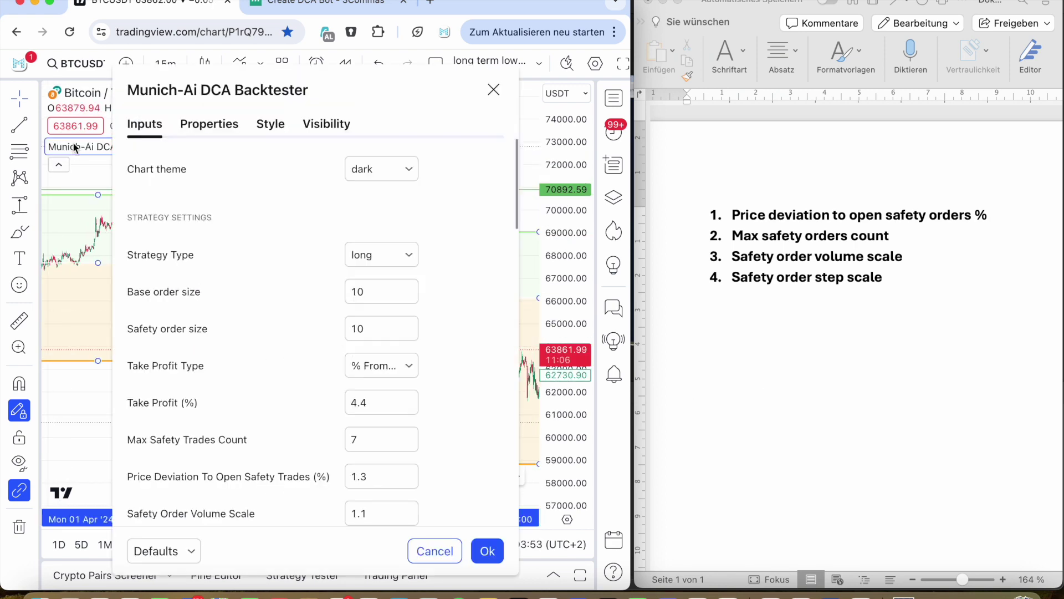
scroll(258, 320, down, 5)
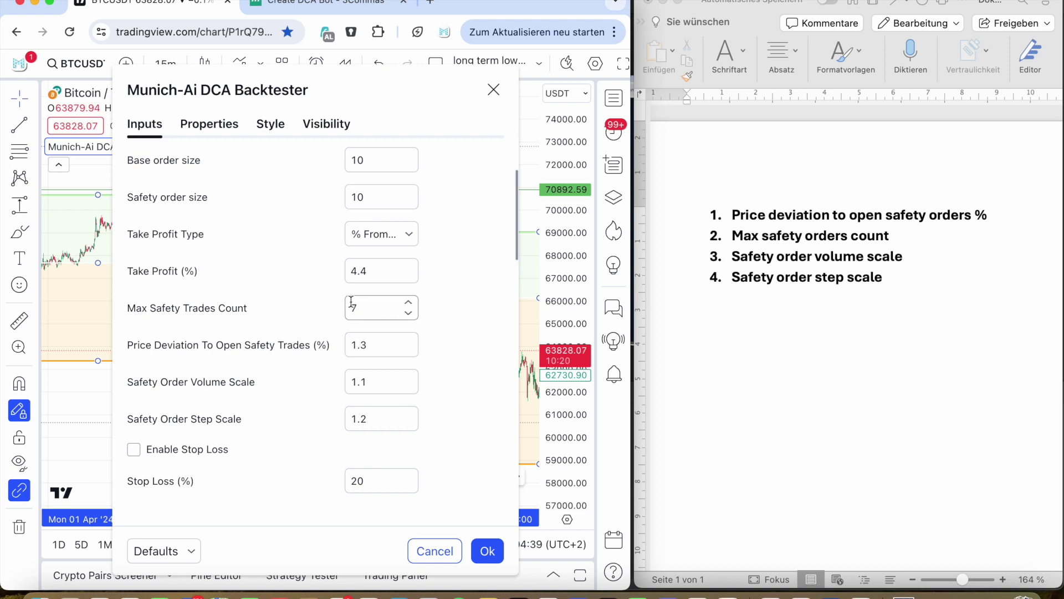
Step: Close the backtester settings, then pan and zoom onto the 8–10 April base order and SO1–SO2
click(487, 550)
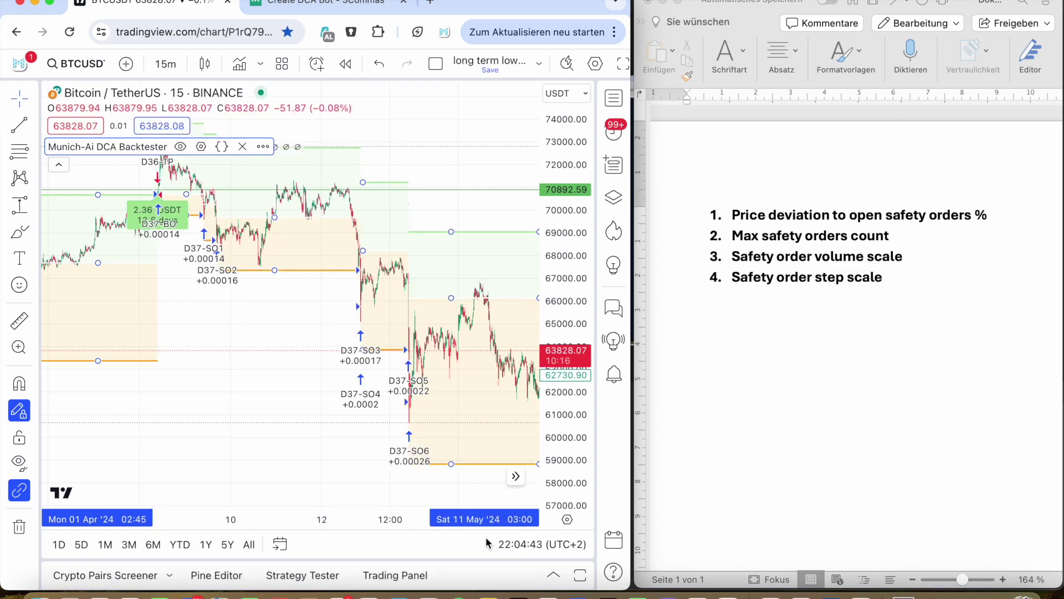
drag(345, 302, 409, 302)
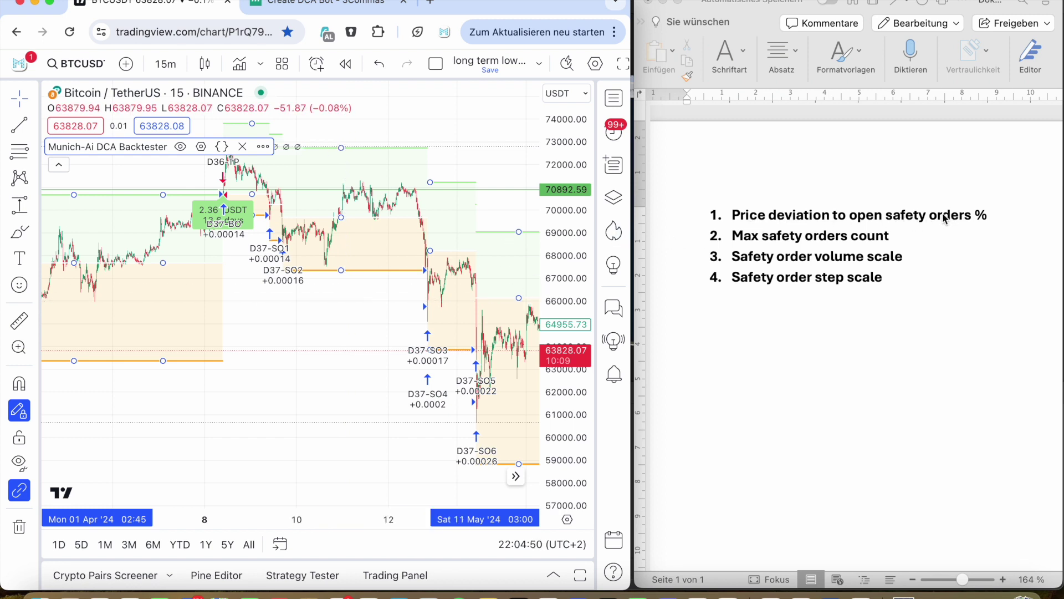
double_click(148, 148)
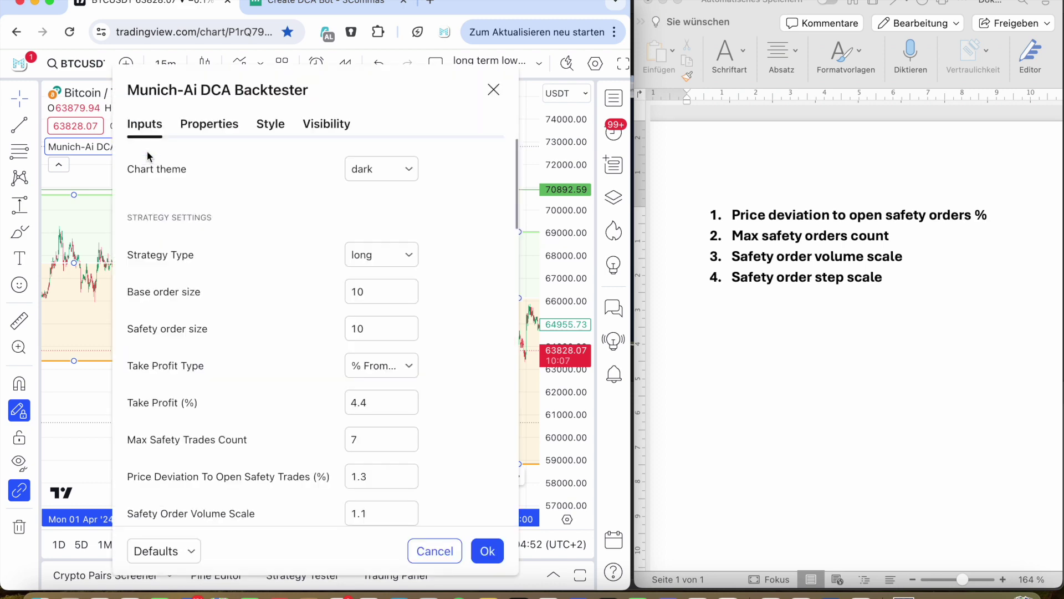
scroll(298, 420, down, 3)
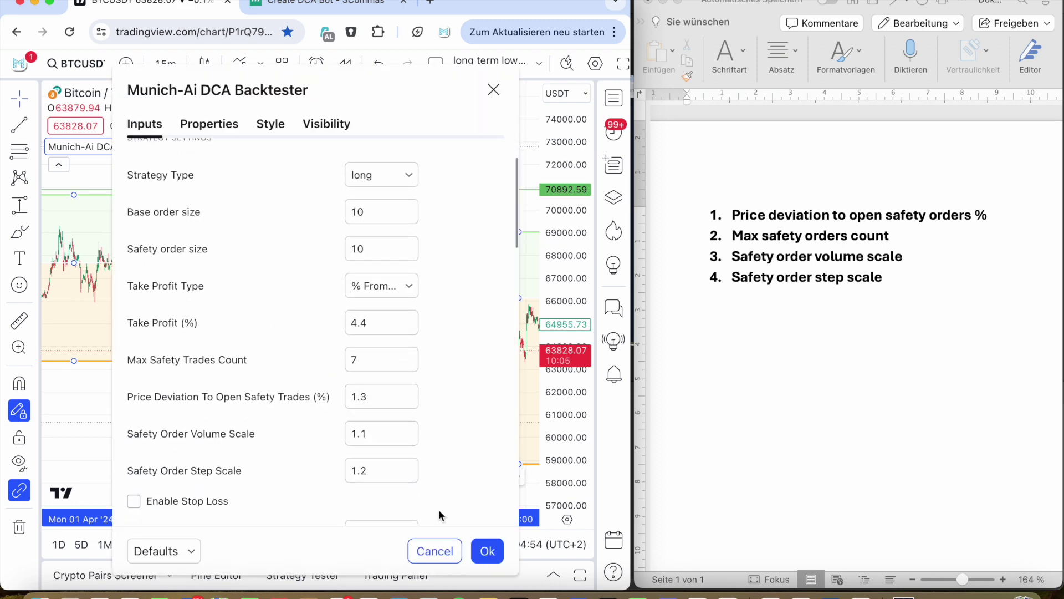
click(435, 550)
scroll(277, 326, up, 5)
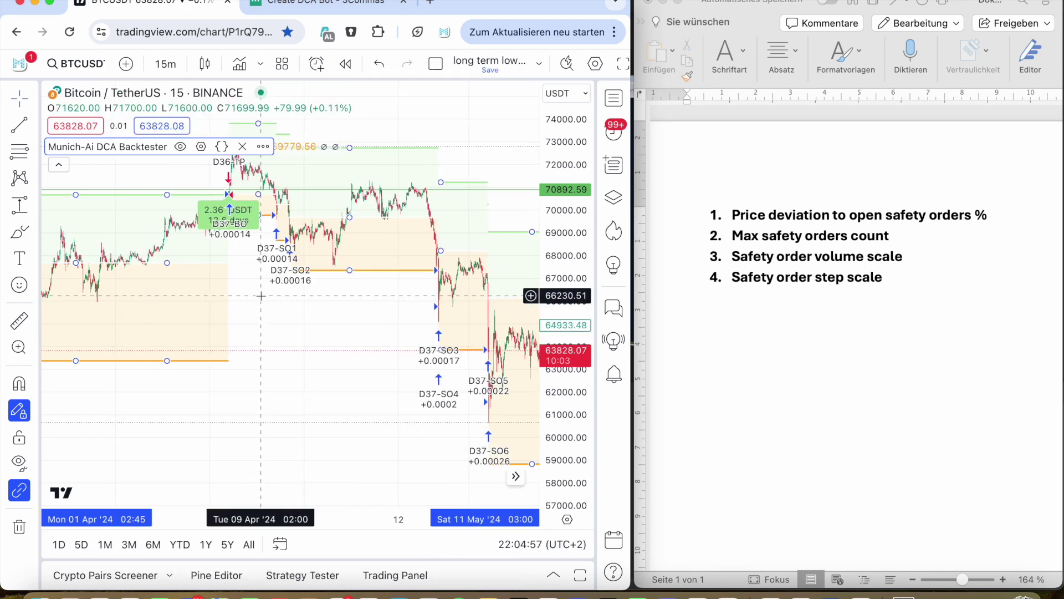
scroll(216, 291, up, 3)
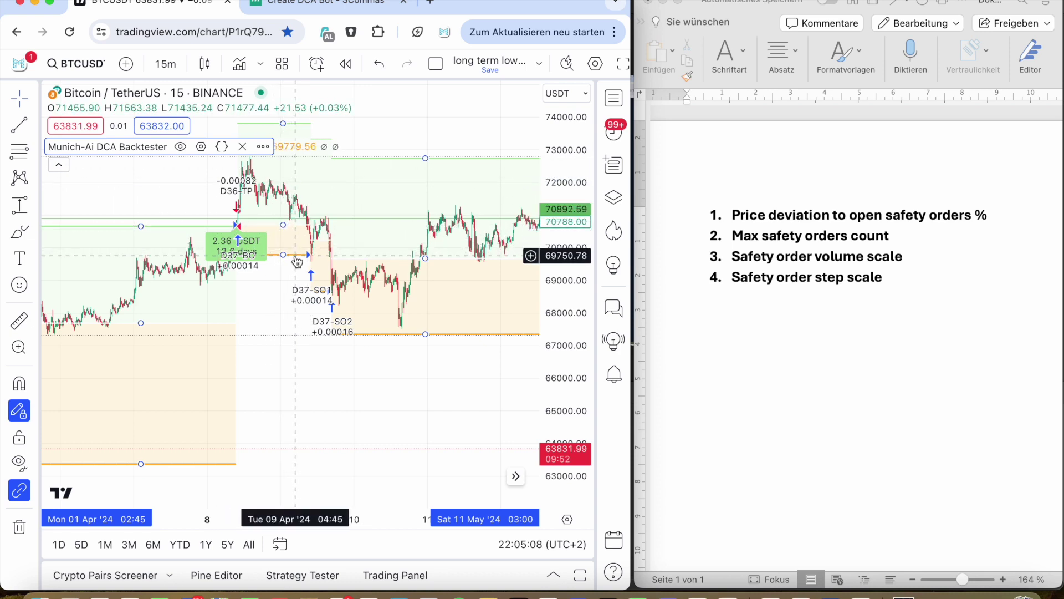
Step: Measure the base order to first safety order drop with Price Range, about -1.31%
click(18, 208)
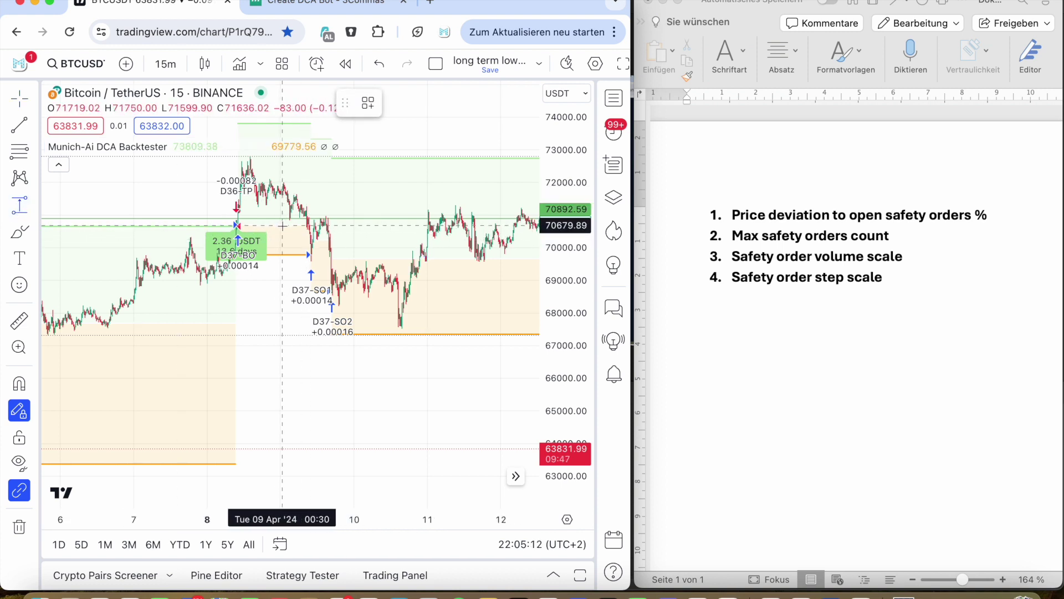
click(282, 225)
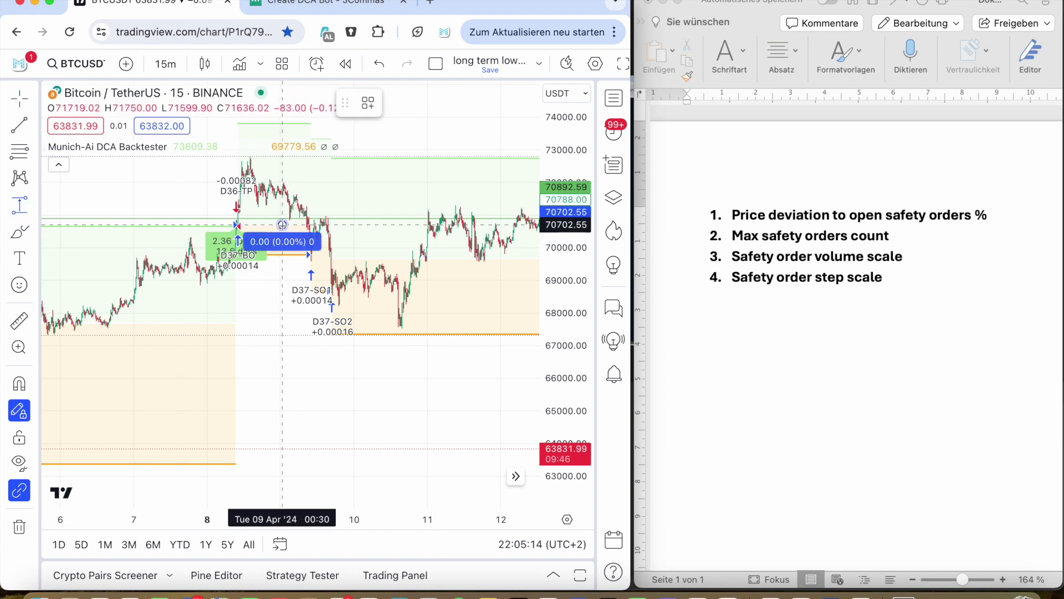
click(300, 254)
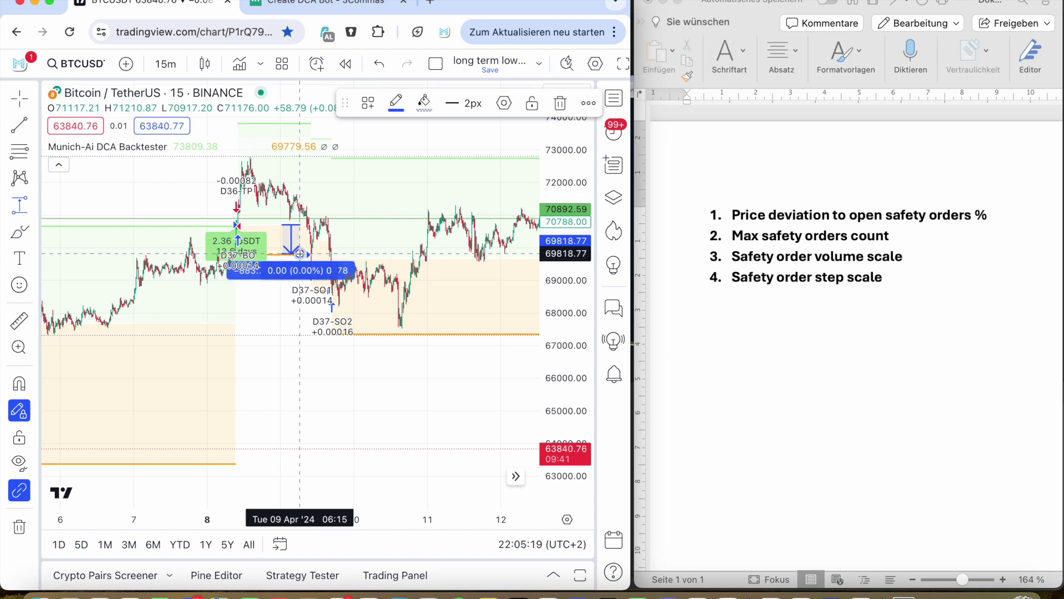
key(Escape)
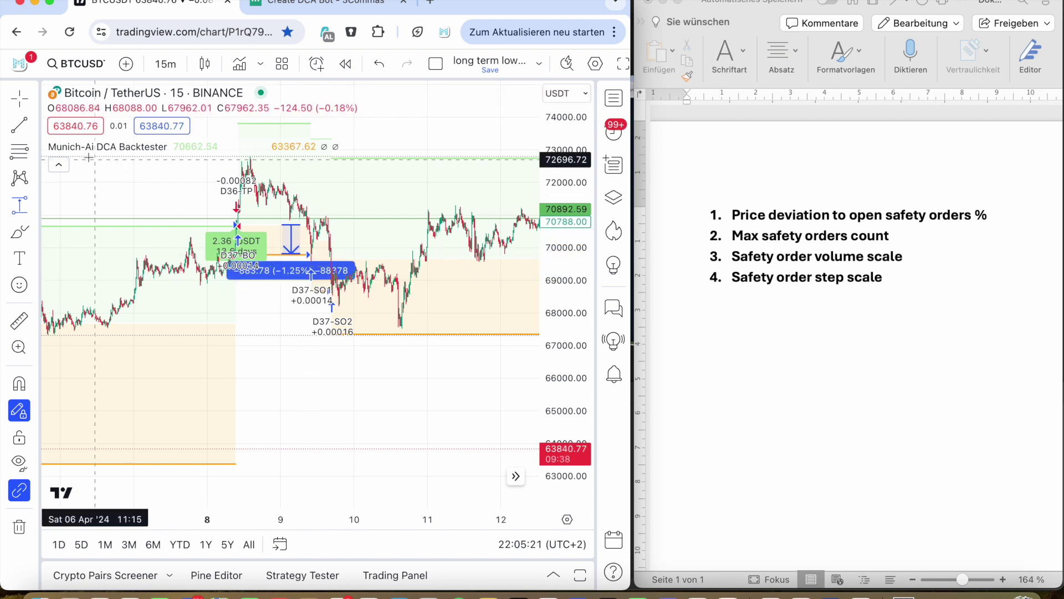
click(26, 103)
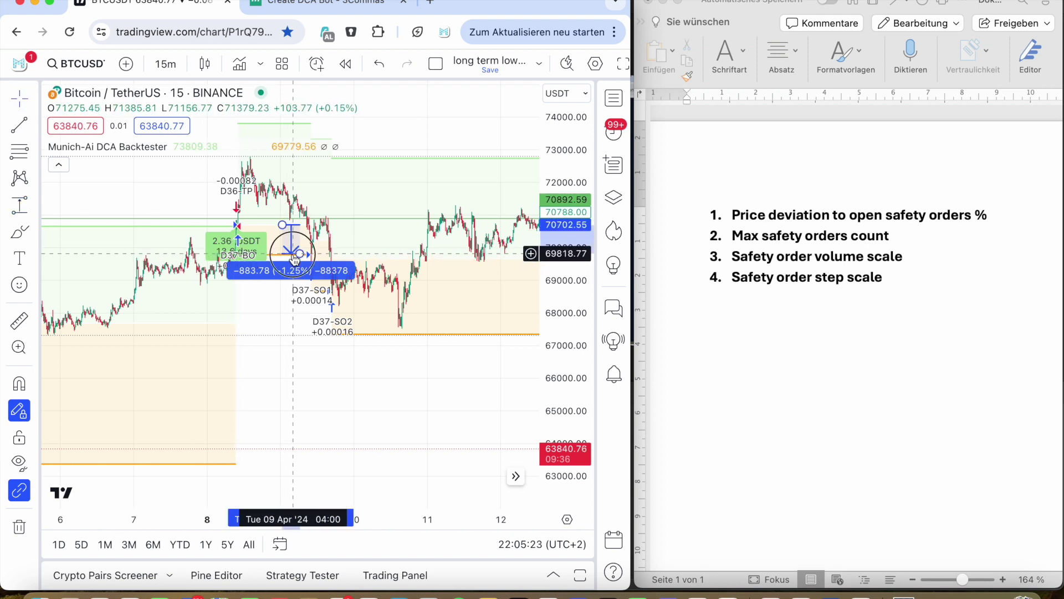
click(300, 256)
drag(299, 256, 299, 256)
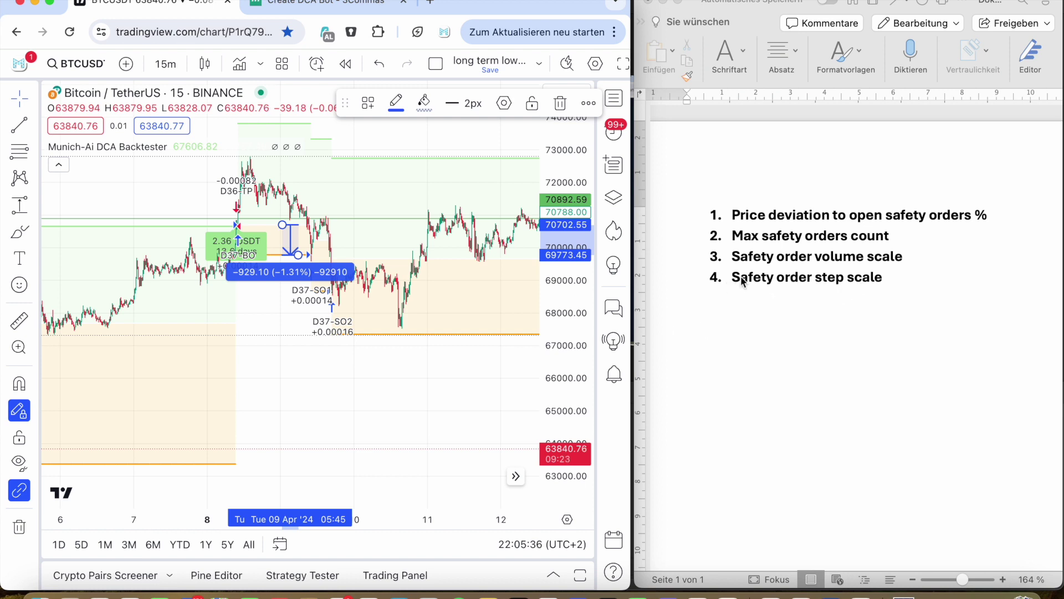
Step: Reopen the DCA backtester inputs to check the 1.3% safety-order price deviation
double_click(78, 146)
scroll(237, 364, down, 2)
scroll(238, 364, down, 1)
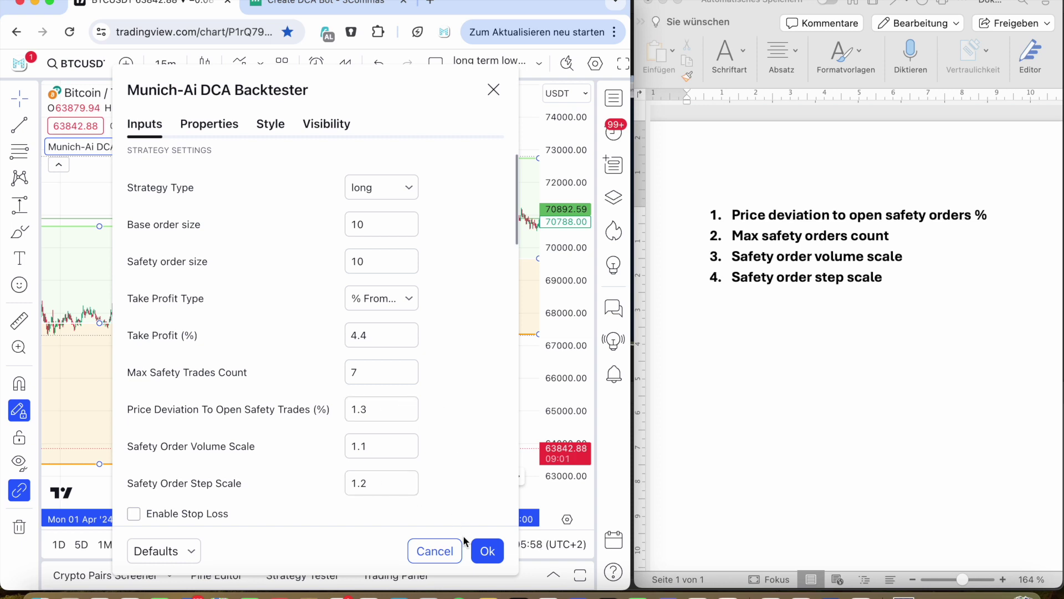
Step: Close the backtester settings unchanged and scroll down the document beside the chart
click(487, 551)
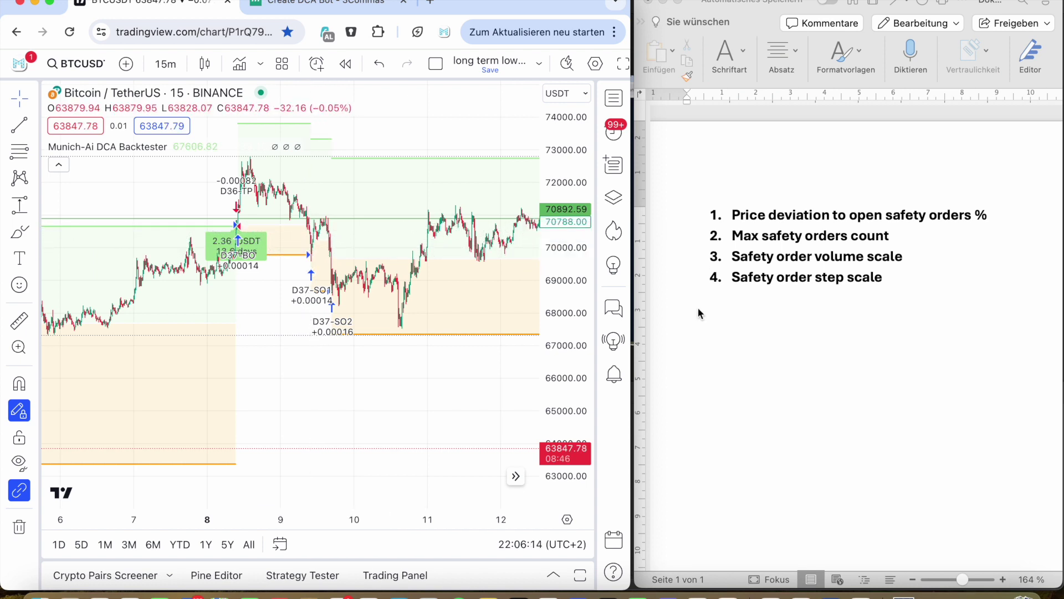
scroll(705, 340, down, 1)
Step: Show Word's step-scale deviations (1.3, 2.86, 4.732, 6.9784) beside the reopened backtester settings
scroll(705, 340, down, 10)
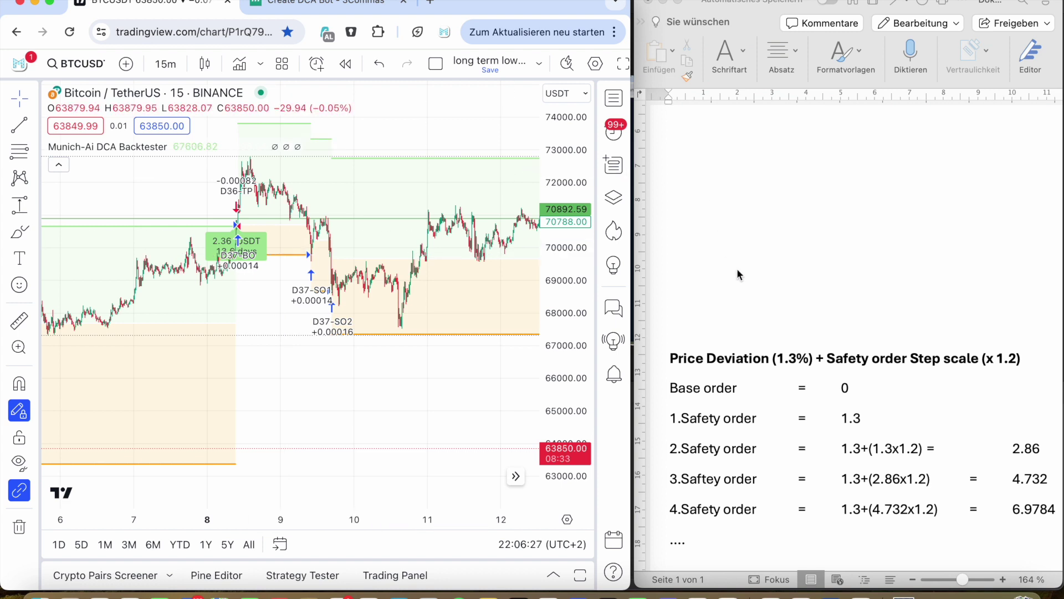
double_click(100, 147)
scroll(334, 393, down, 3)
scroll(335, 393, down, 1)
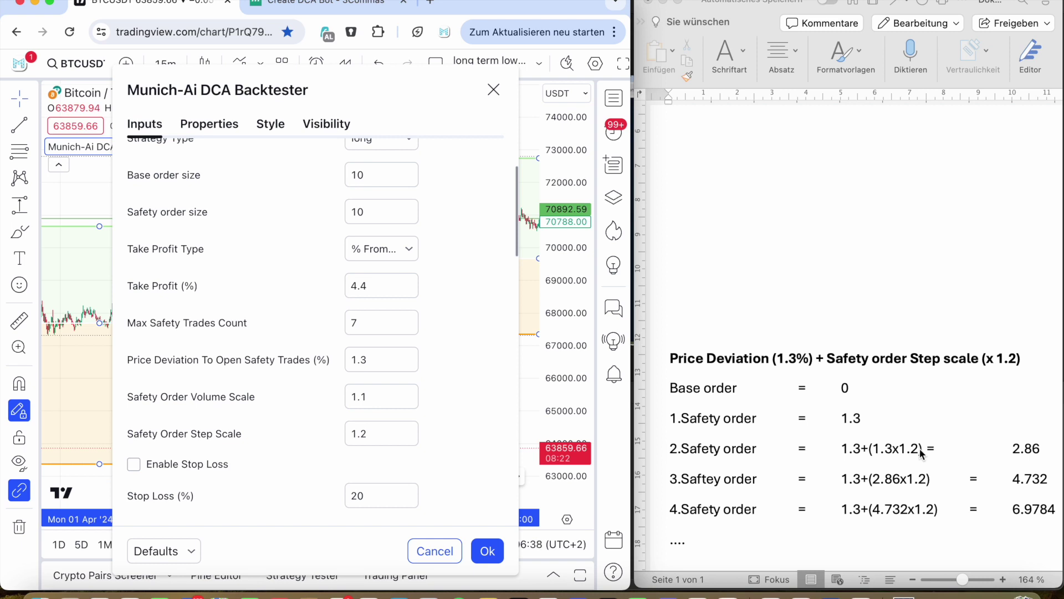
Step: Close the backtester settings after reviewing the inputs
scroll(912, 453, down, 2)
scroll(912, 453, right, 2)
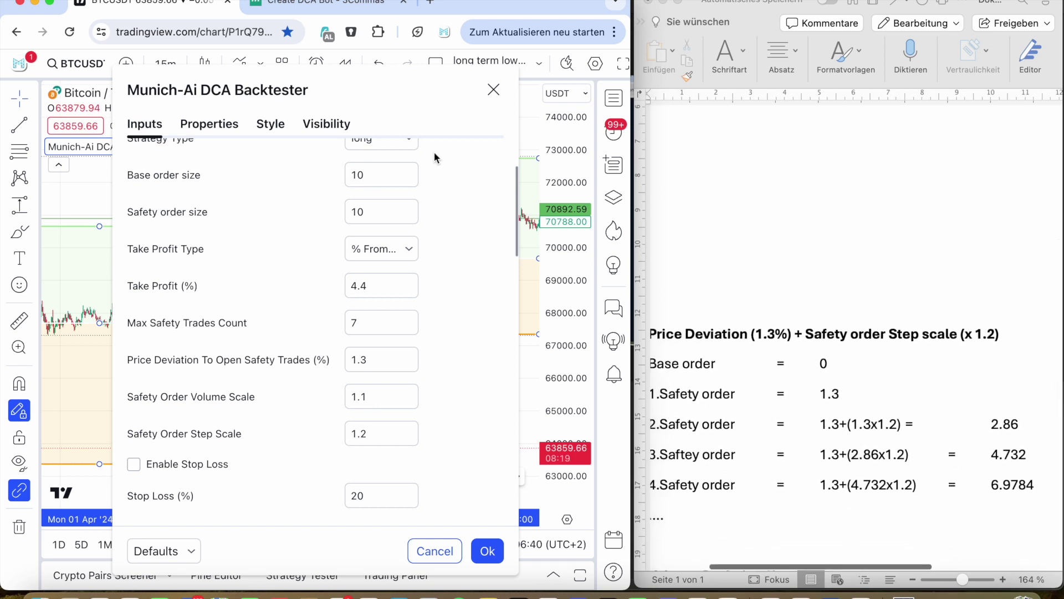
click(495, 96)
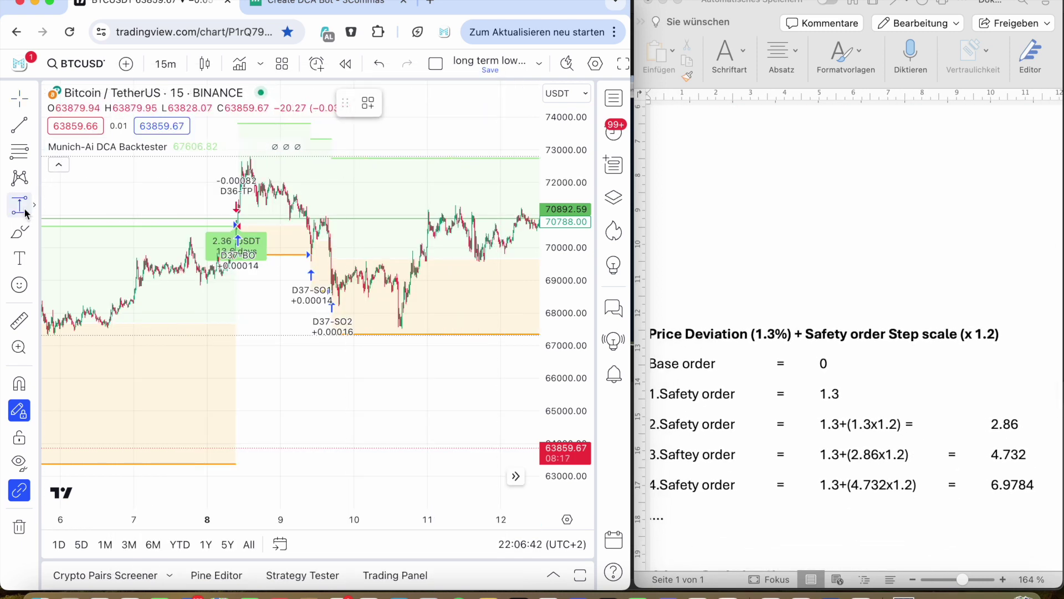
Step: Measure from the D37 base order past D37-SO2 with Price Range: -4959.74 (-7.01%)
shift+click(266, 226)
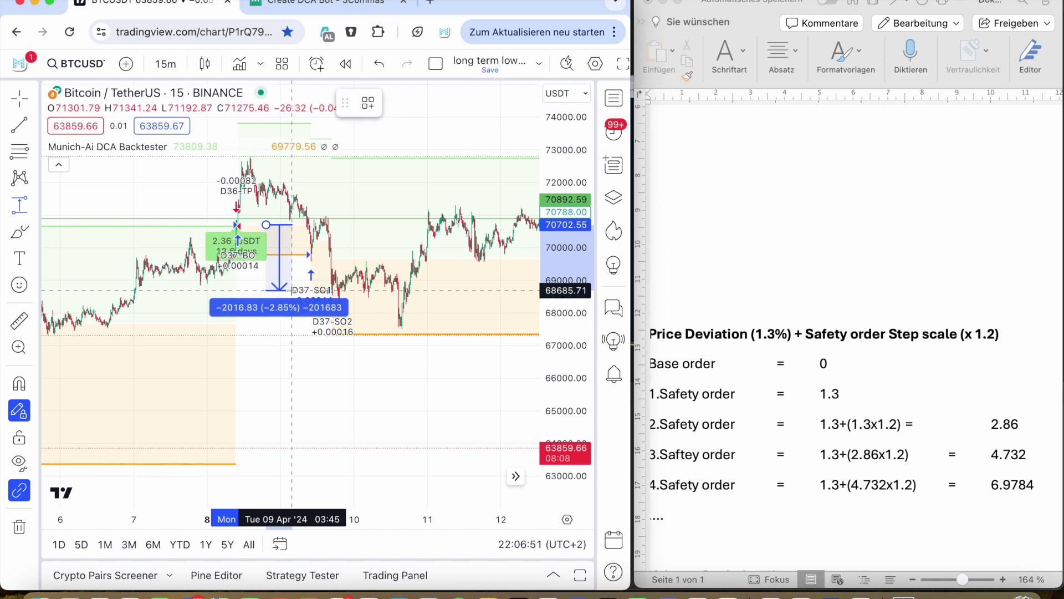
click(292, 289)
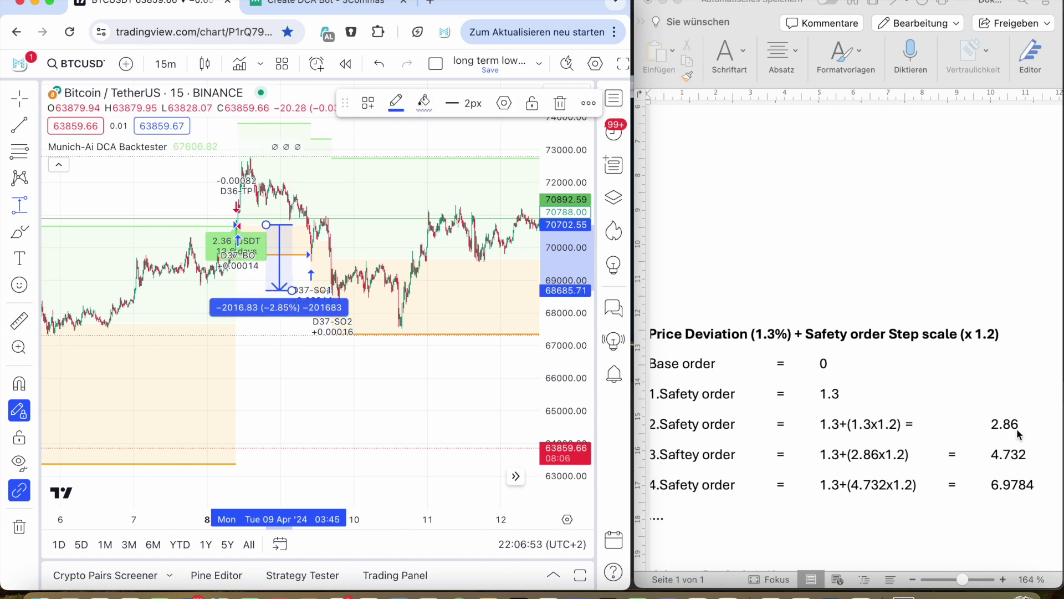
scroll(824, 426, down, 2)
scroll(824, 427, left, 1)
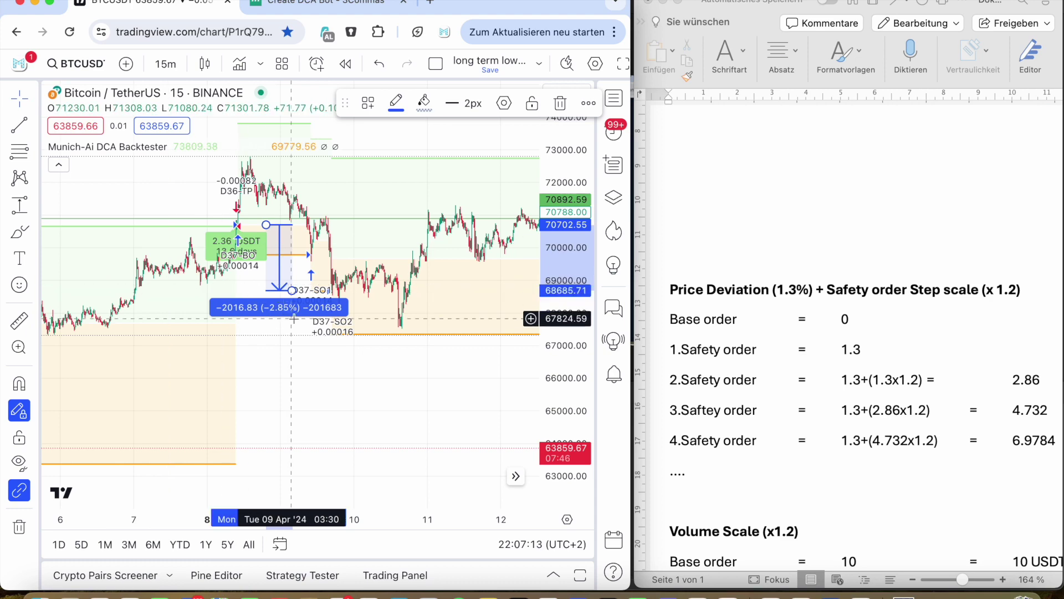
mouse_move(294, 292)
mouse_down()
mouse_move(206, 338)
mouse_move(262, 288)
mouse_move(332, 313)
mouse_move(345, 334)
mouse_up()
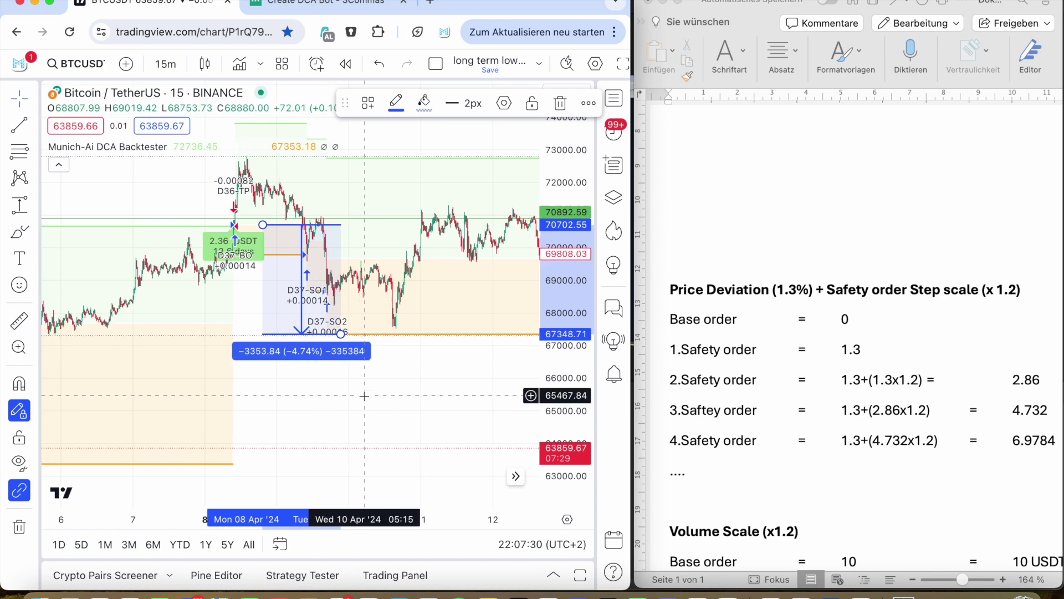
scroll(366, 399, right, 5)
scroll(366, 399, left, 1)
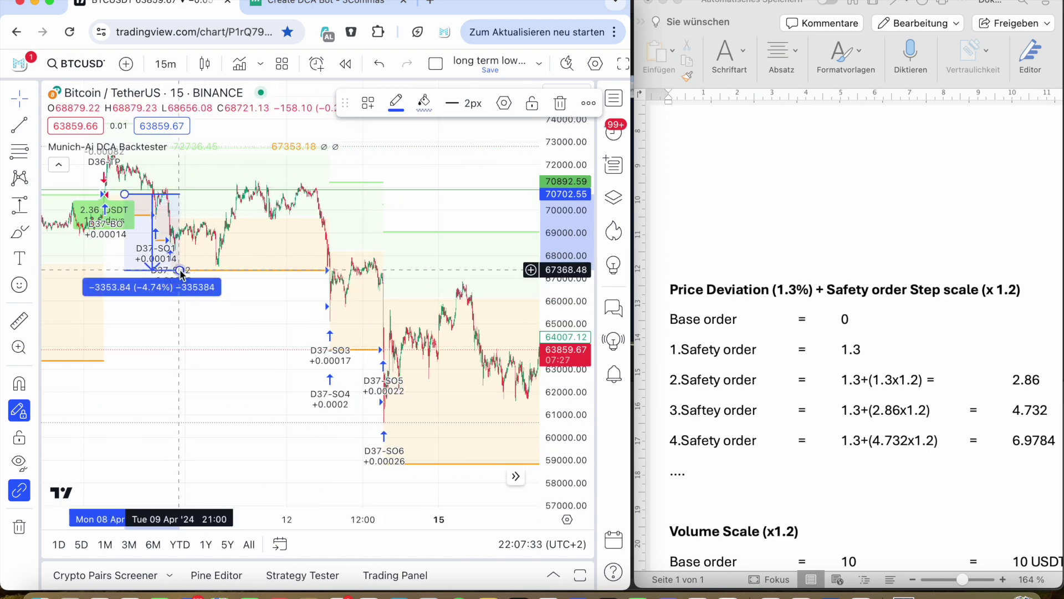
drag(181, 272, 252, 306)
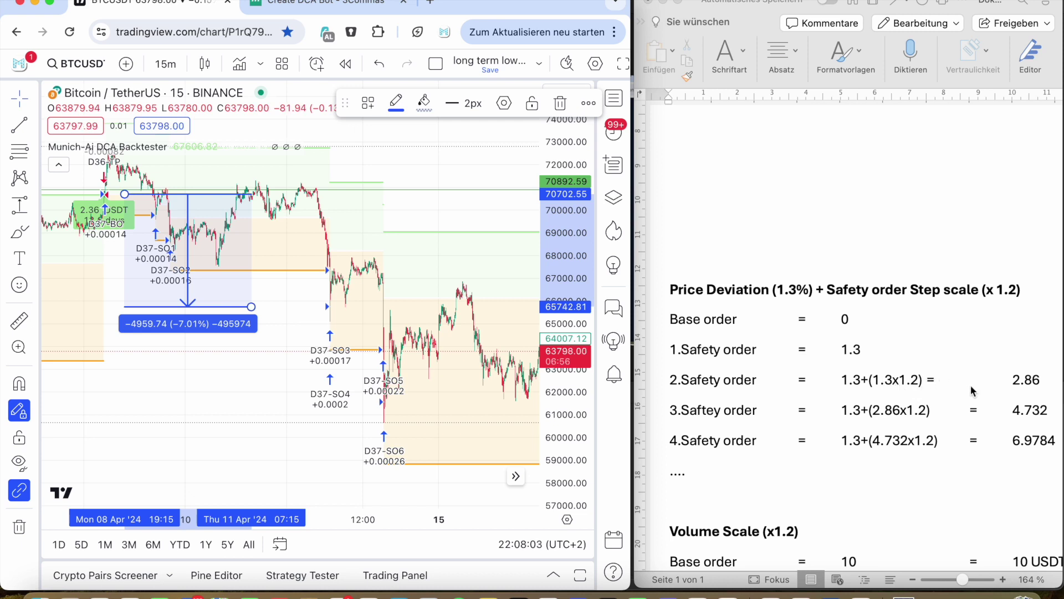
Step: Remove the price-range measurement from the chart
scroll(782, 374, down, 5)
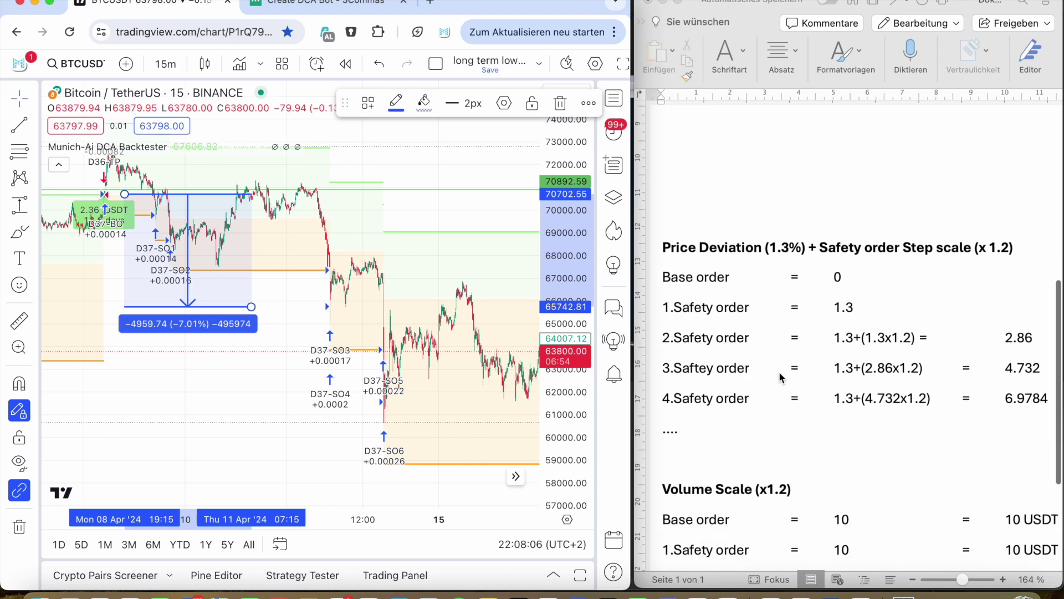
scroll(781, 377, up, 1)
scroll(780, 377, left, 1)
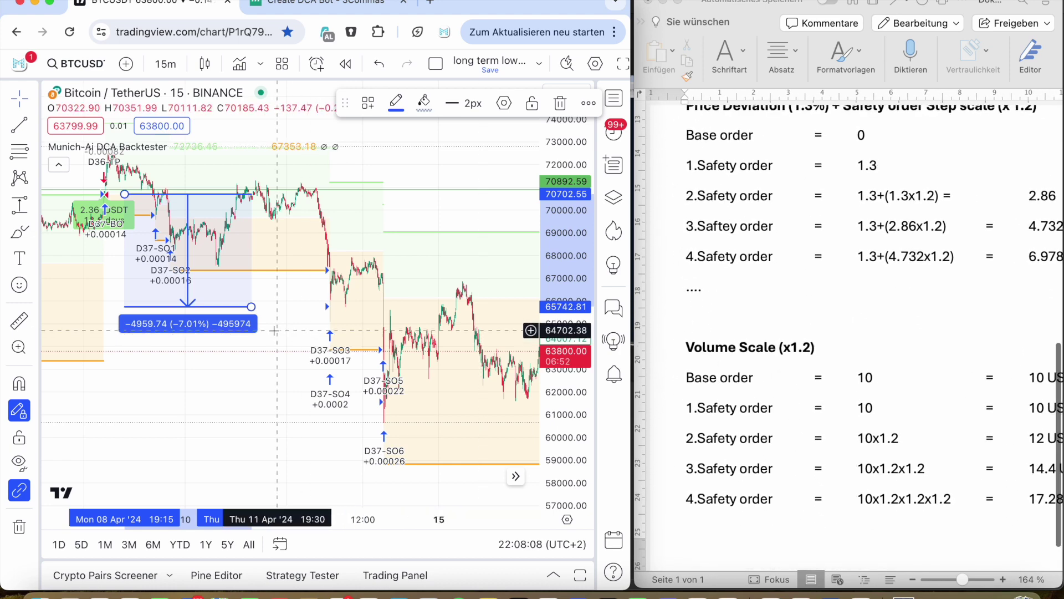
click(213, 331)
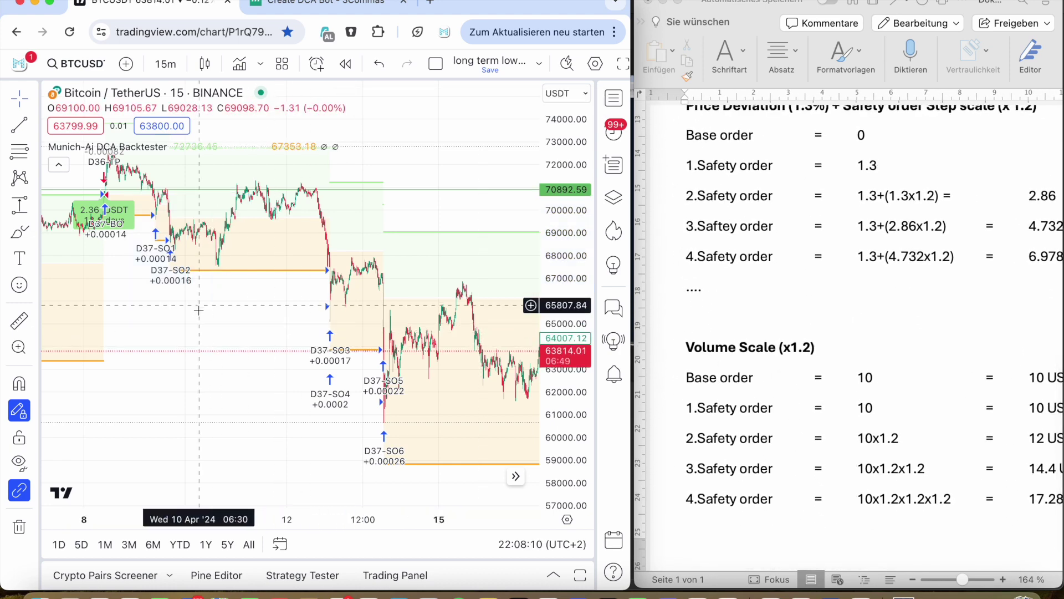
Step: Bring Word's full Volume Scale (x1.2) table into view: 10, 10, 12, 14.4, 17.28 USDT
scroll(200, 322, up, 1)
scroll(200, 322, down, 3)
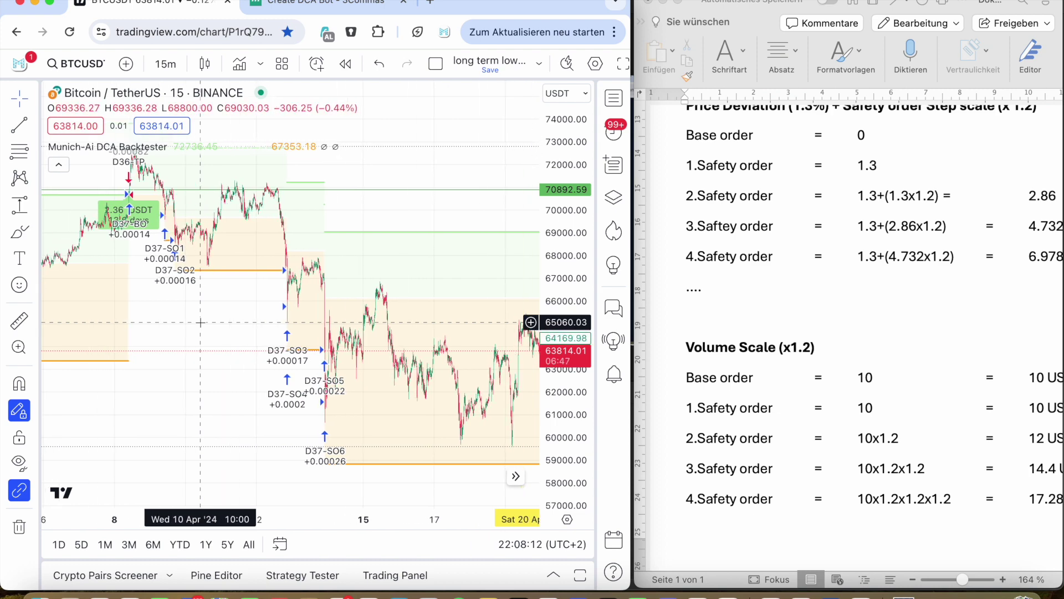
scroll(707, 368, down, 2)
scroll(706, 368, right, 1)
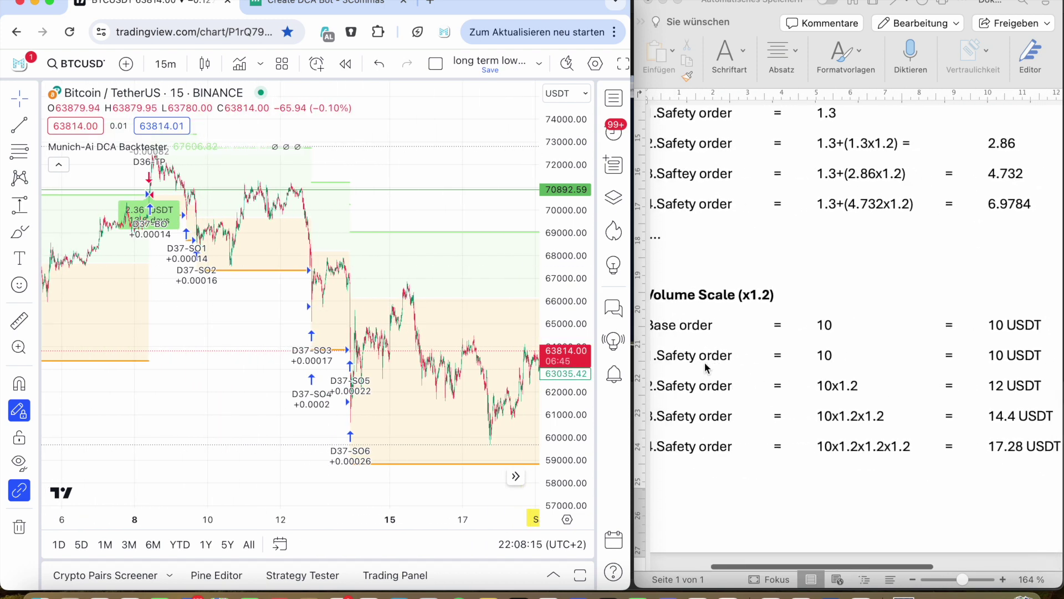
scroll(707, 368, up, 1)
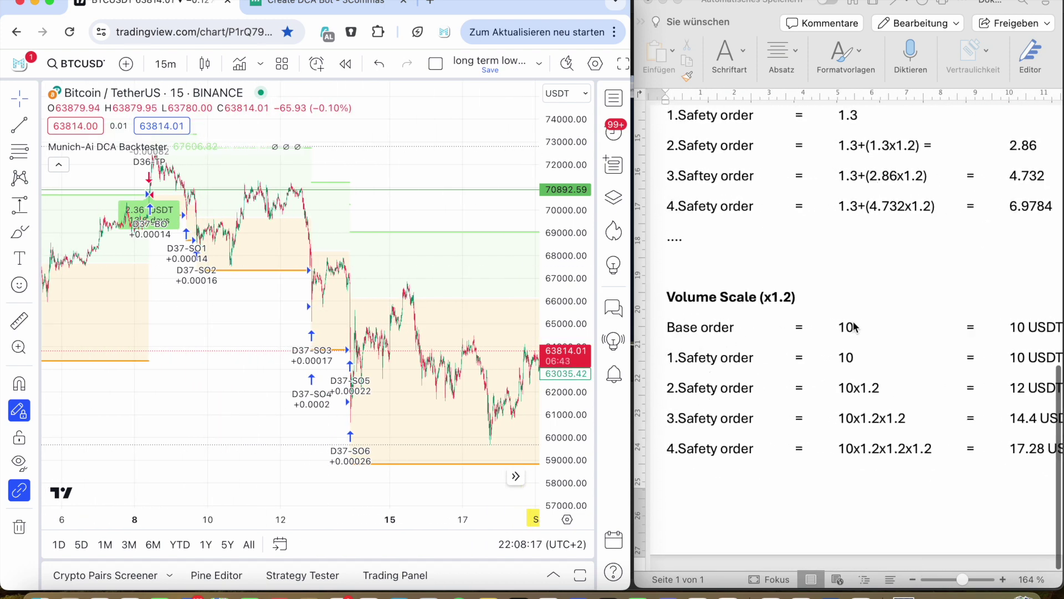
scroll(854, 327, right, 1)
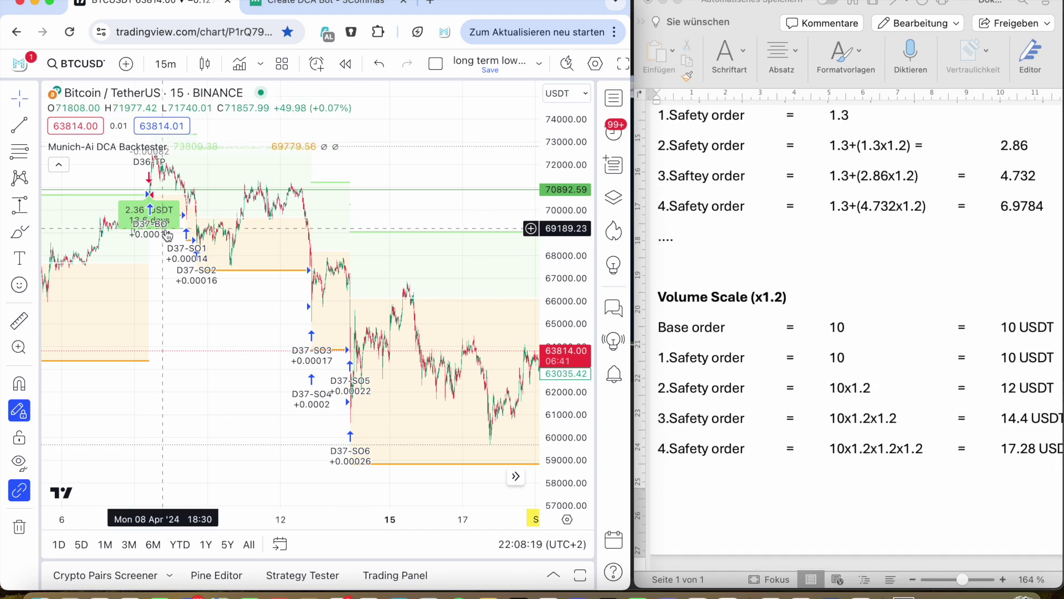
scroll(717, 361, right, 1)
scroll(715, 356, left, 2)
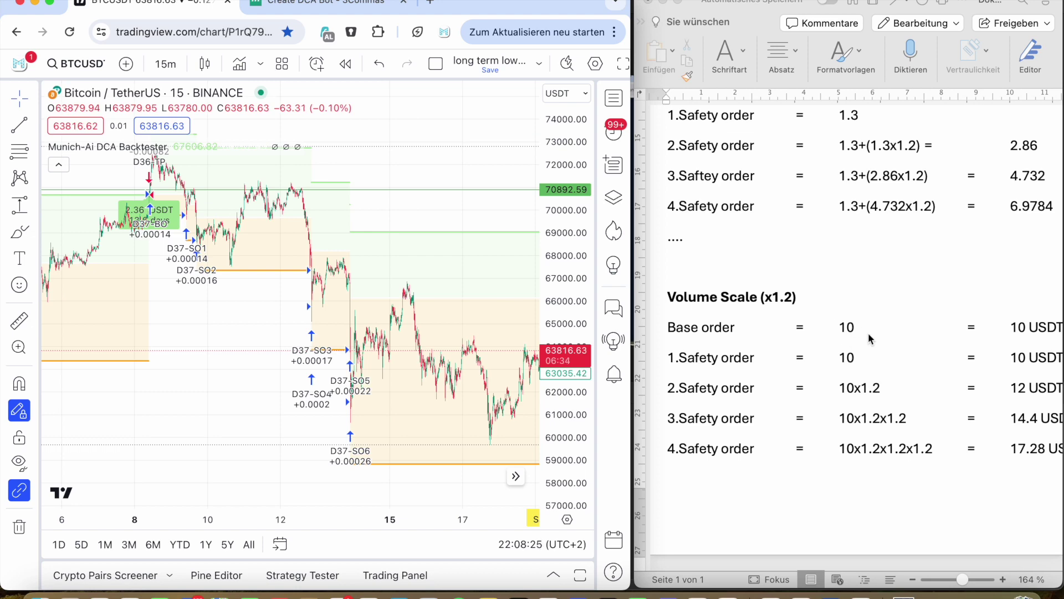
double_click(305, 249)
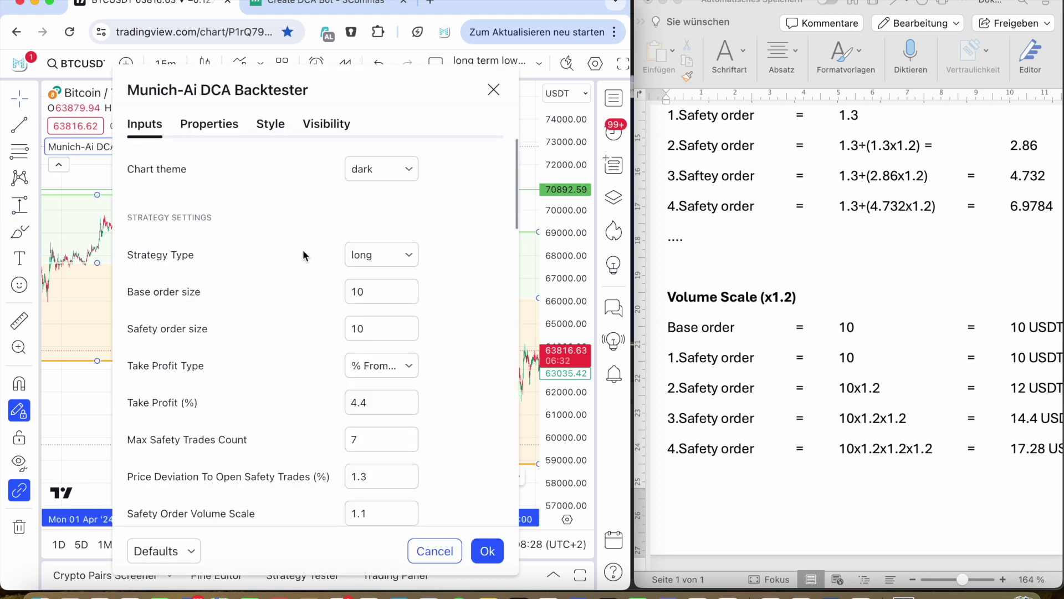
Step: Change the backtester's Safety Order Volume Scale from 1.1 to 1.2 and apply it
click(494, 91)
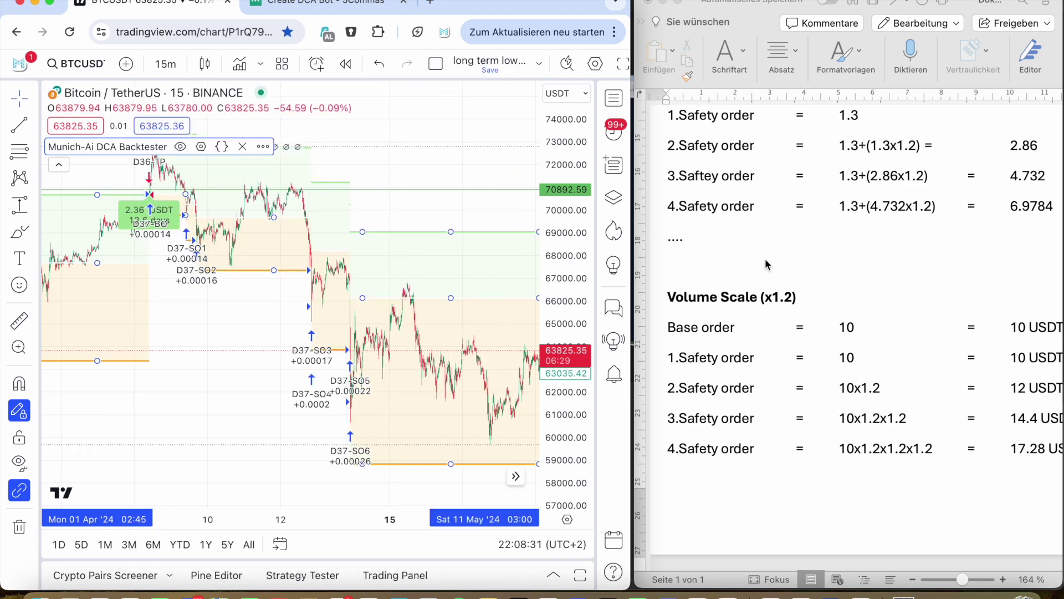
scroll(845, 392, right, 2)
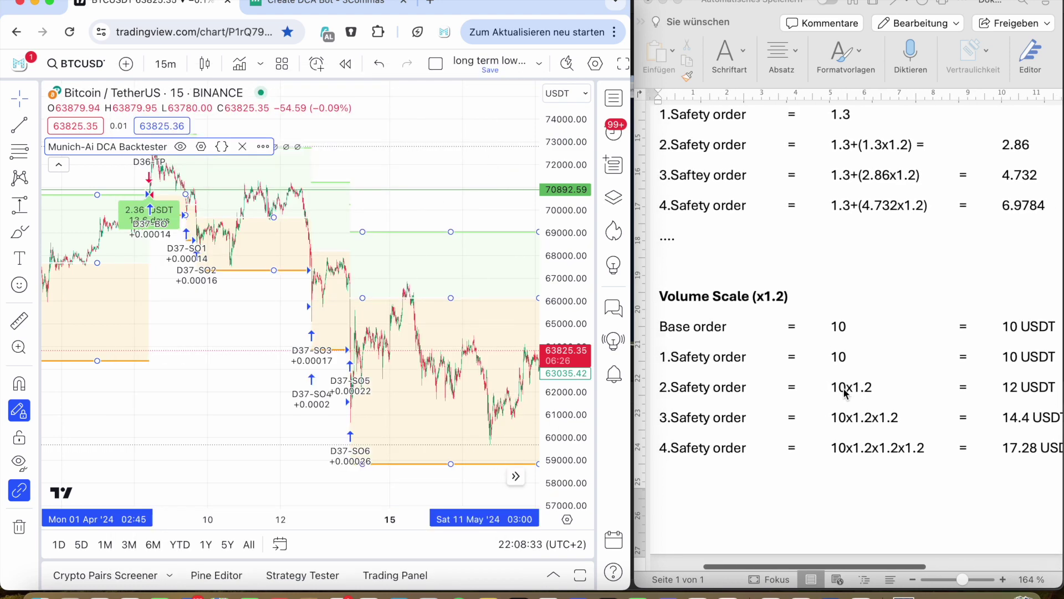
double_click(87, 153)
scroll(226, 374, down, 3)
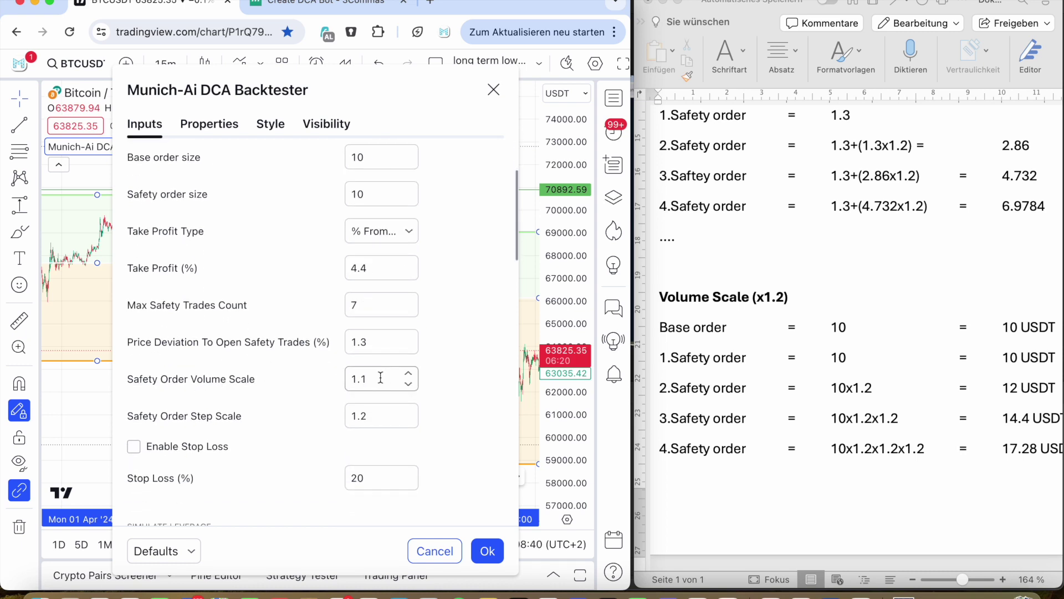
click(381, 377)
click(488, 550)
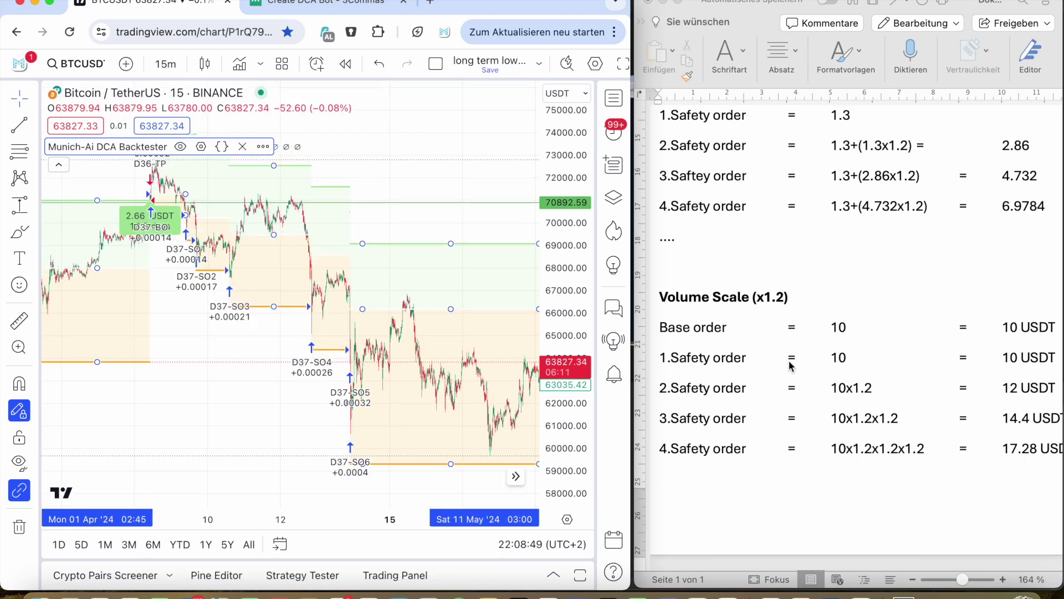
Step: Zoom Word out to 150% to show running totals 10, 20, 32, 46.4, 63.68 USDT
scroll(795, 355, right, 2)
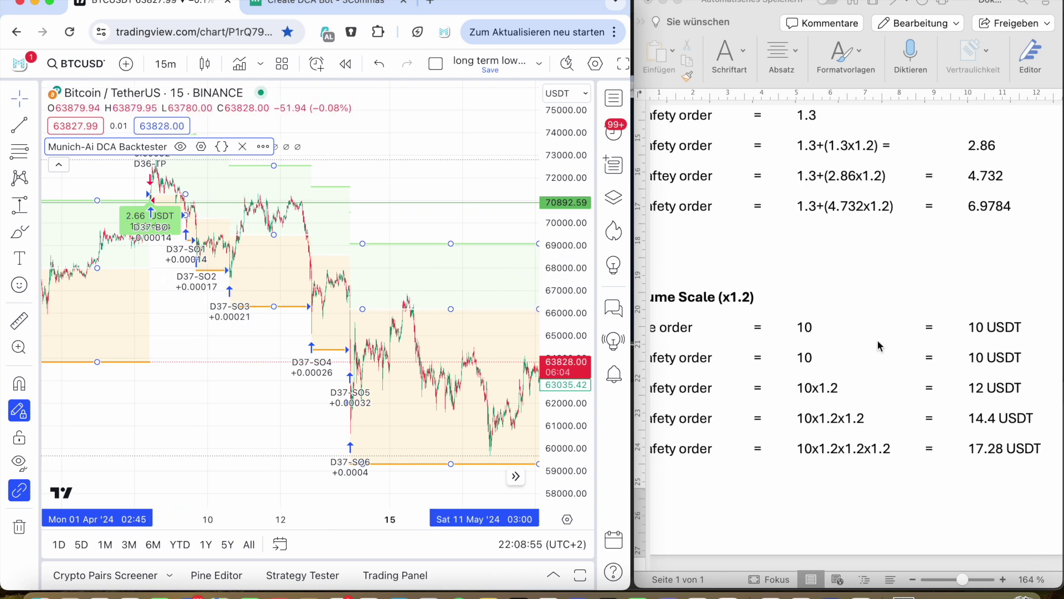
scroll(886, 353, right, 6)
scroll(886, 353, right, 1)
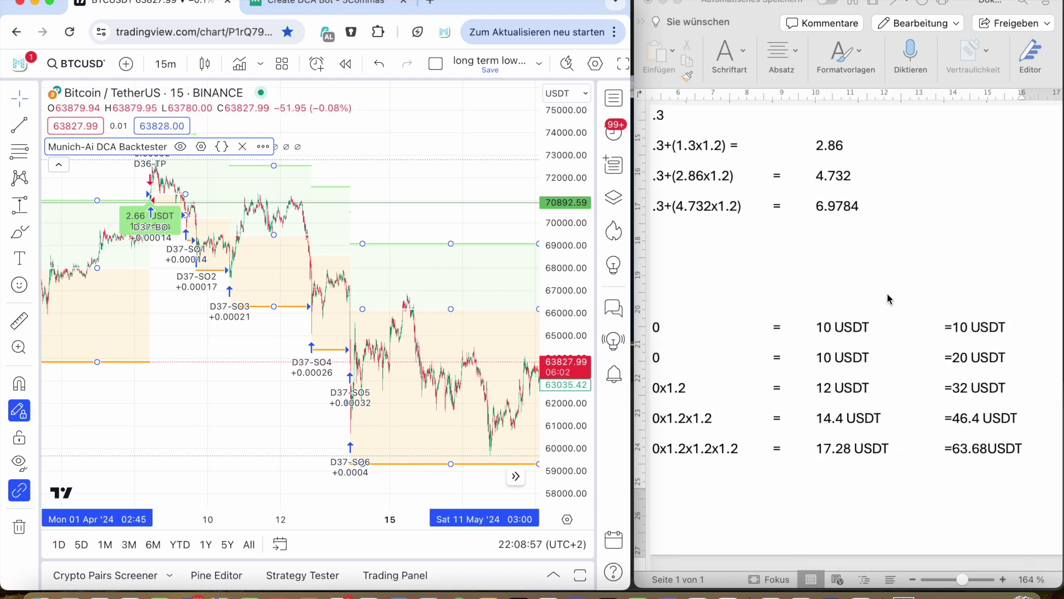
click(912, 579)
scroll(765, 437, up, 2)
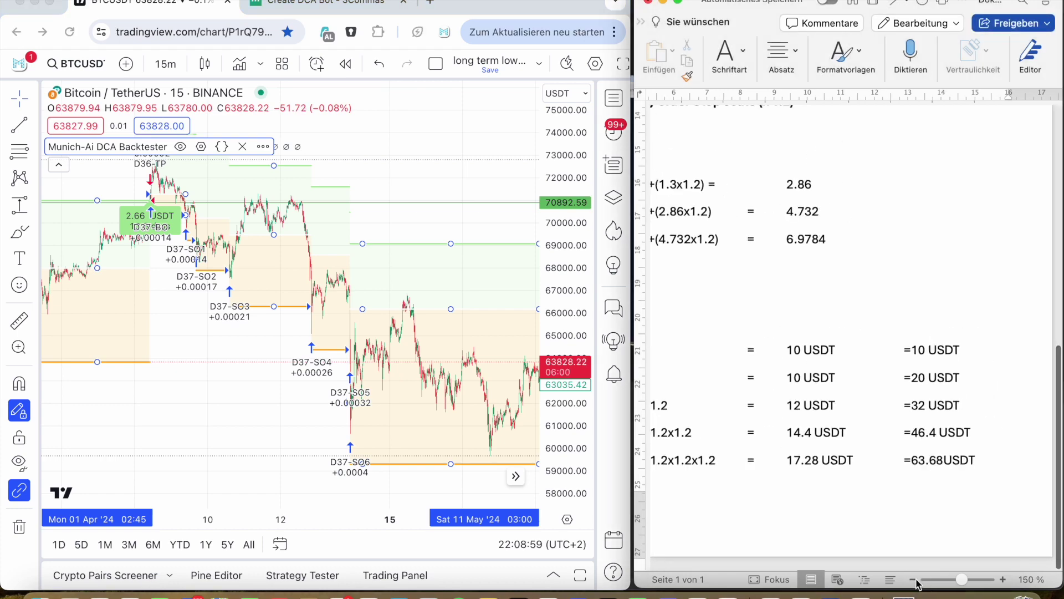
scroll(764, 437, left, 1)
scroll(764, 437, left, 5)
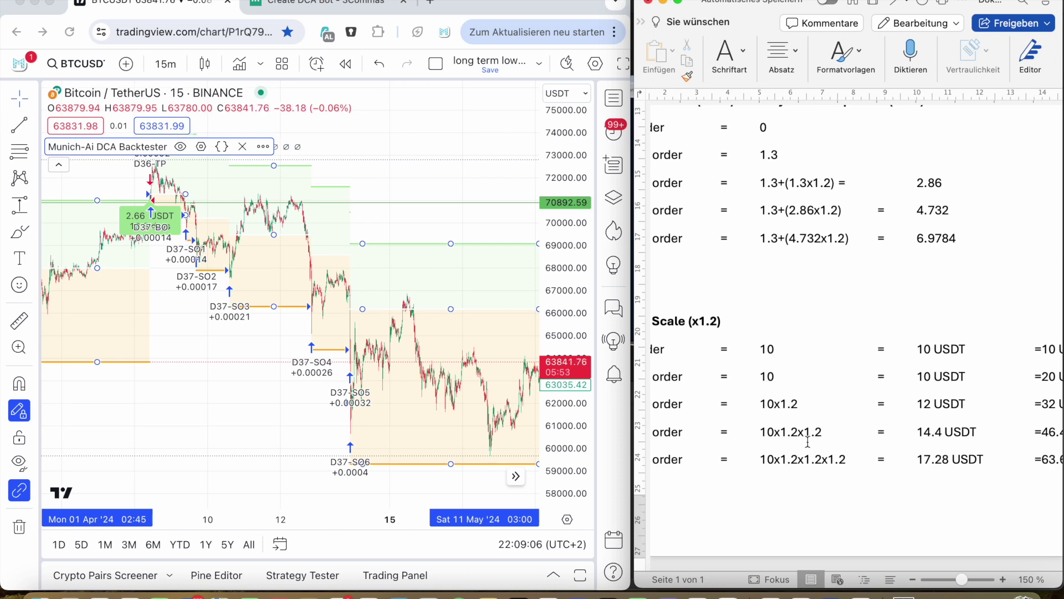
scroll(777, 445, left, 3)
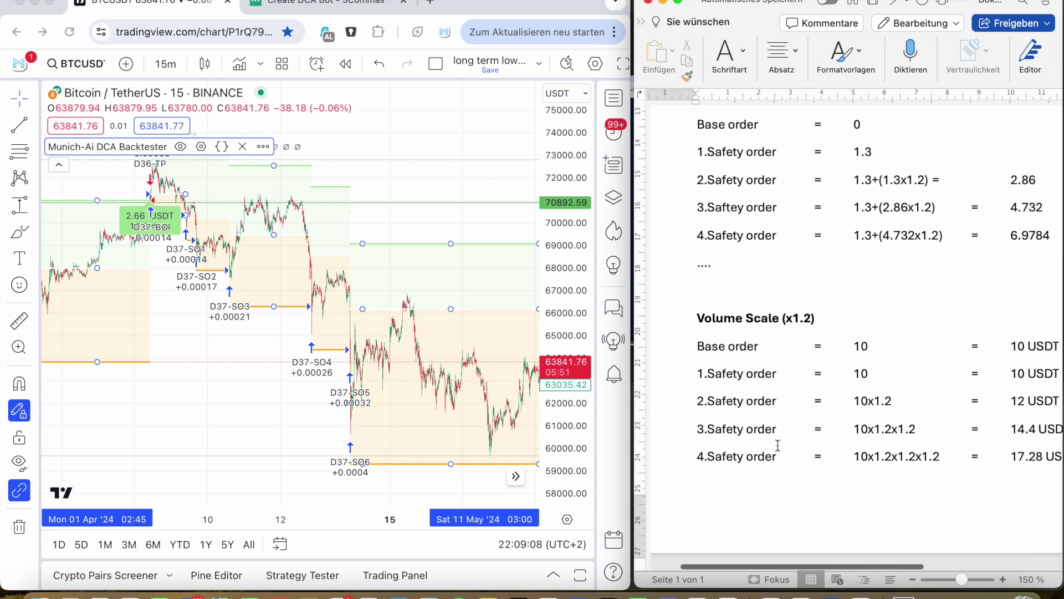
scroll(843, 438, right, 6)
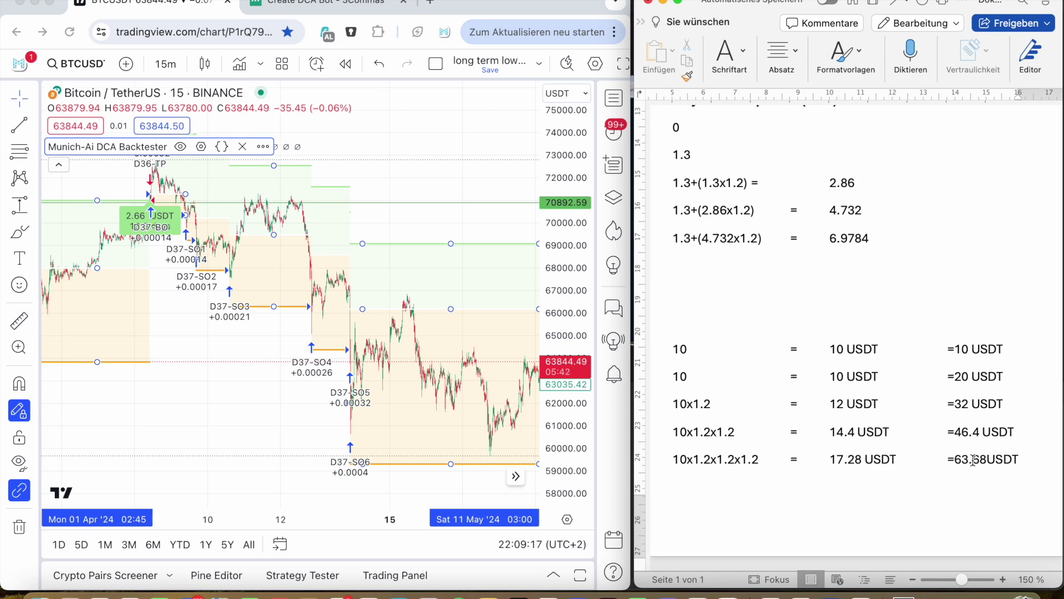
scroll(751, 445, left, 3)
scroll(750, 442, right, 5)
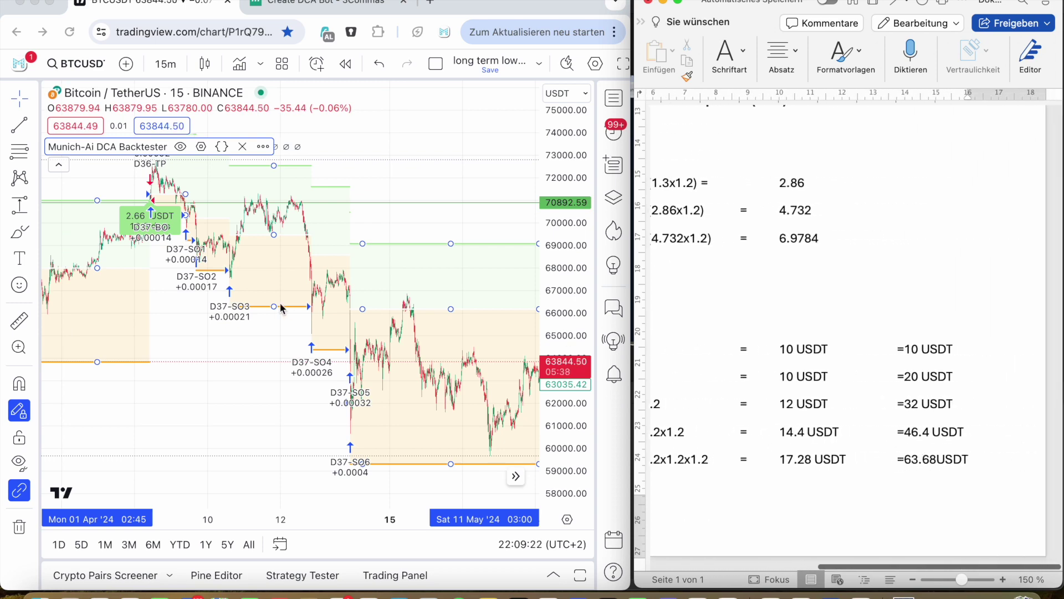
Step: Turn on the DCA backtester's 3Commas-style steps table under its Visuals settings
double_click(84, 147)
scroll(266, 316, down, 15)
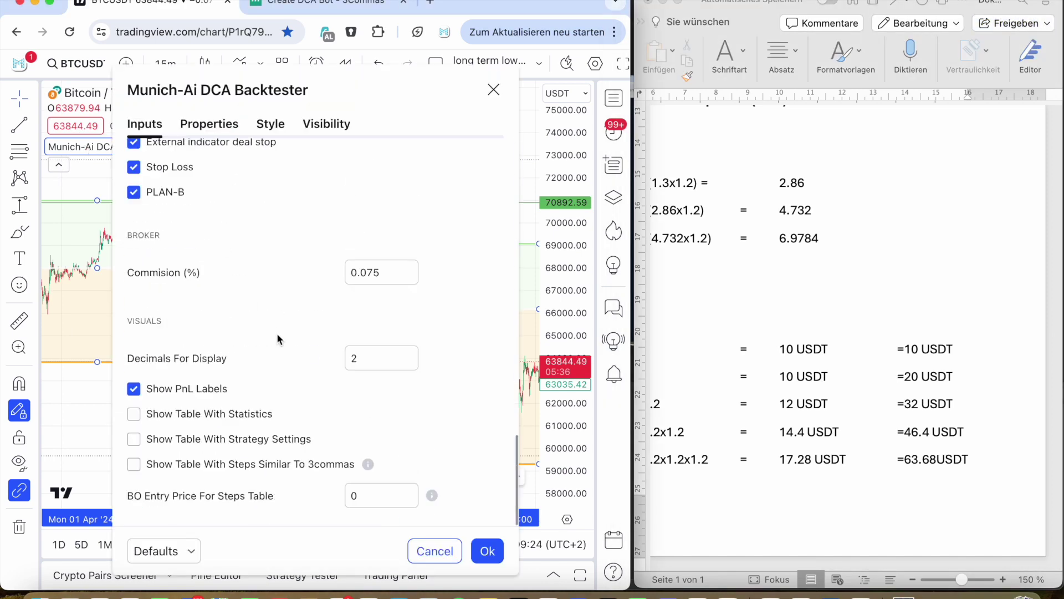
click(133, 464)
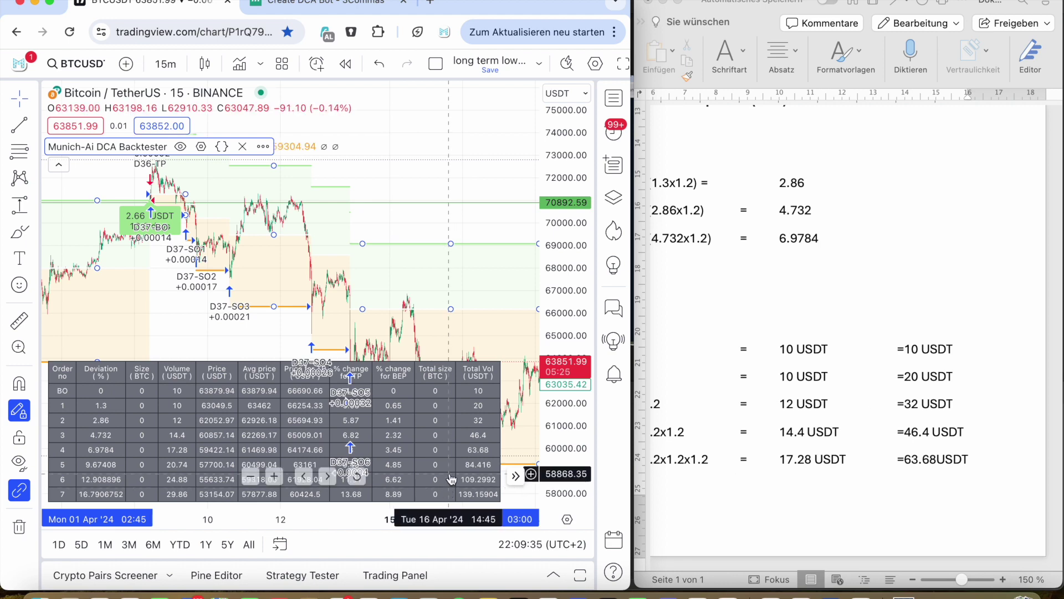
Step: Scroll Word to the top to show the four-setting list, hiding then re-showing the backtester
click(180, 147)
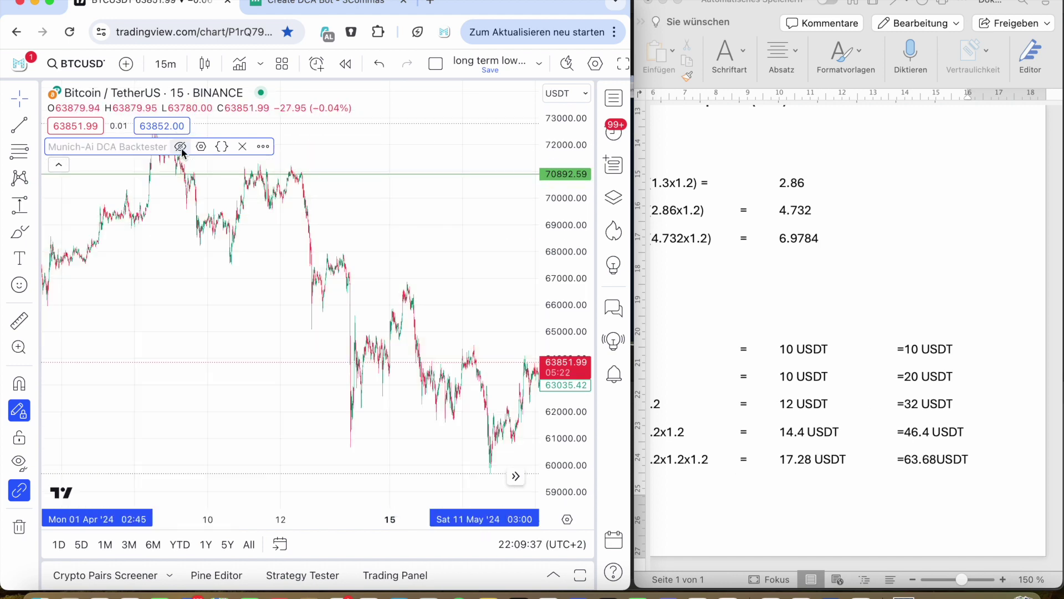
scroll(727, 304, left, 5)
scroll(726, 304, up, 15)
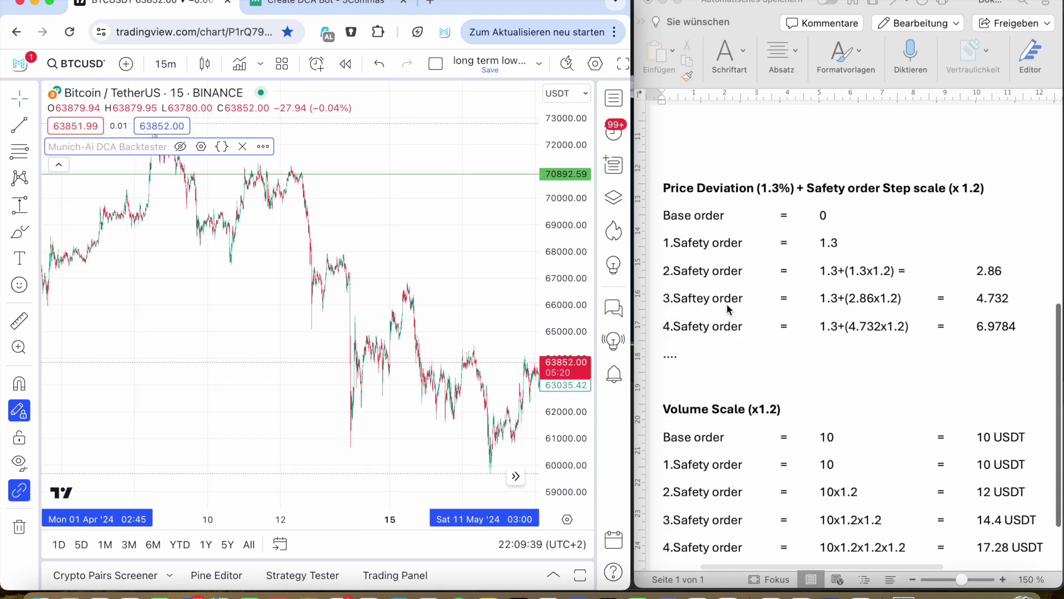
scroll(727, 304, right, 3)
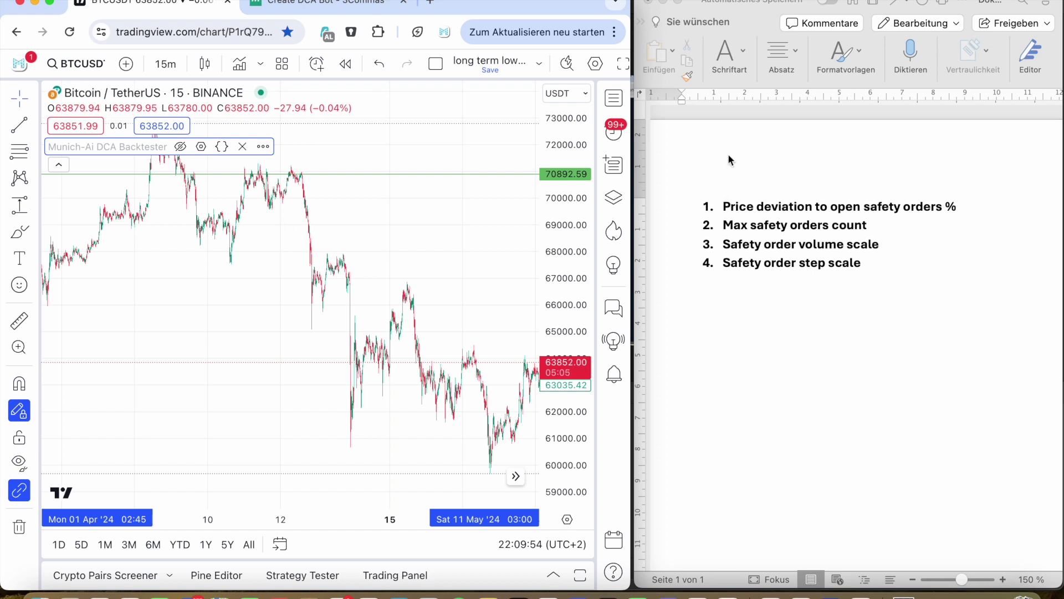
click(180, 146)
scroll(159, 216, left, 4)
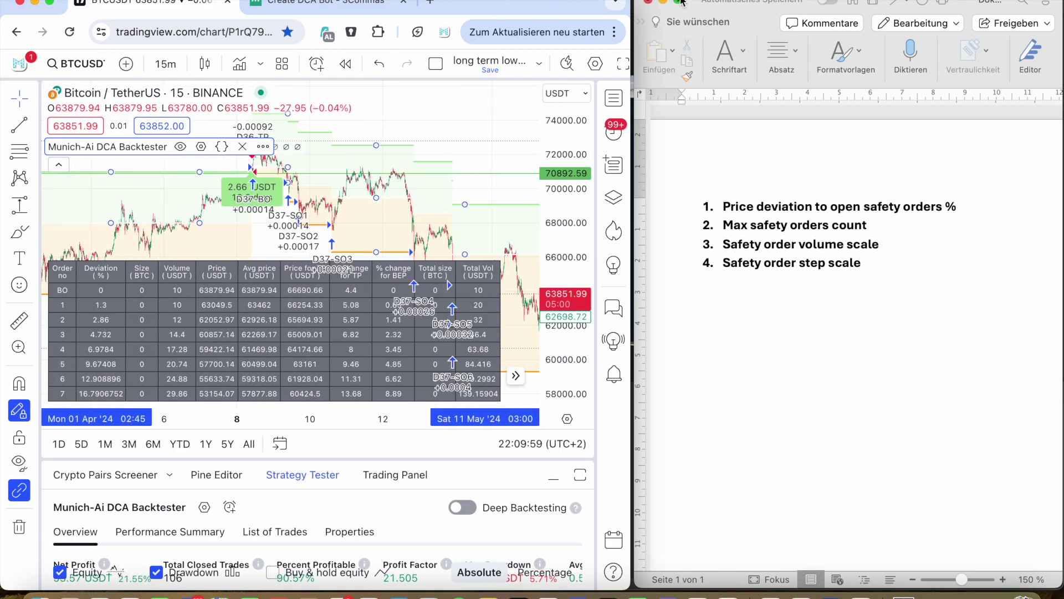